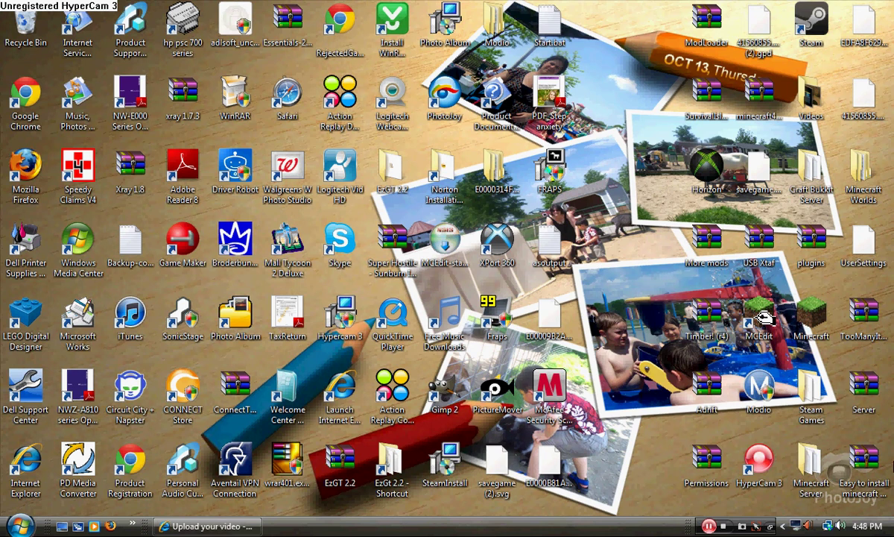
View the contents of the Minecraft Server folder on the desktop and close it again.
double_click(810, 465)
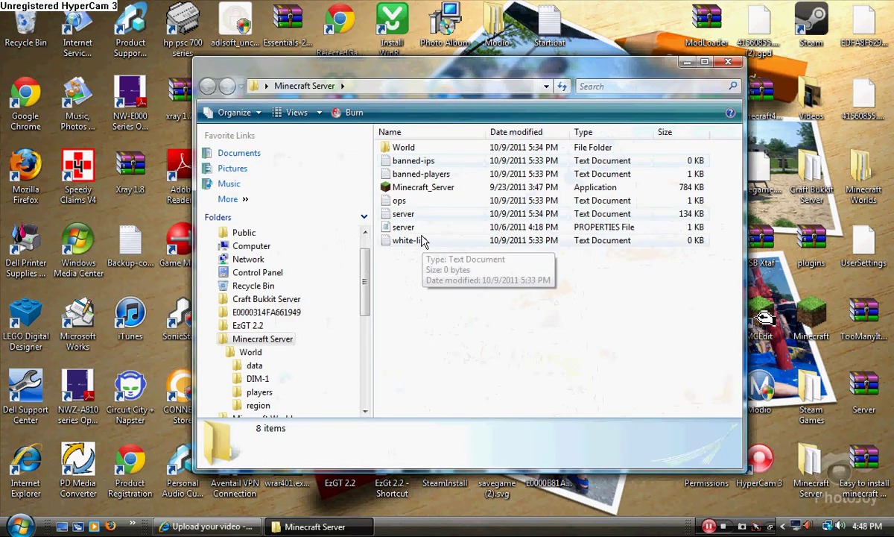
click(728, 61)
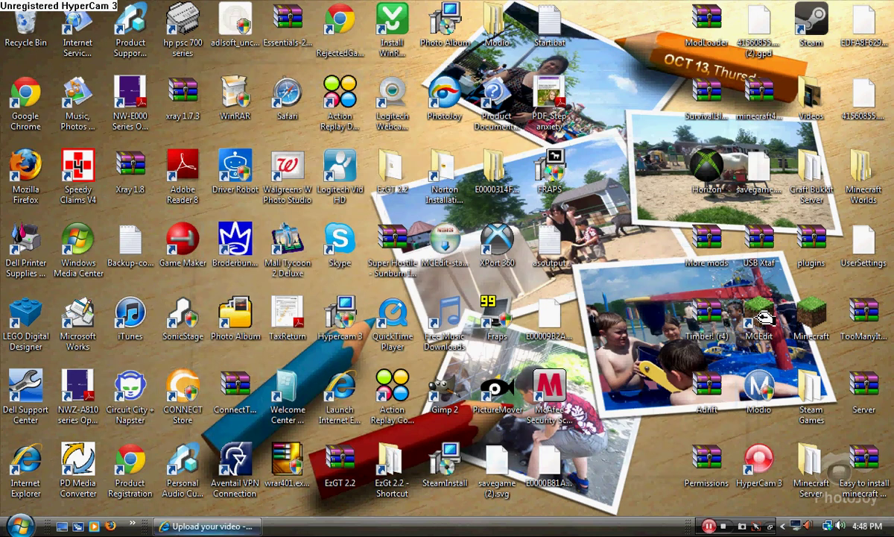
Switch to Internet Explorer and search the web for minecraft.net.
click(13, 530)
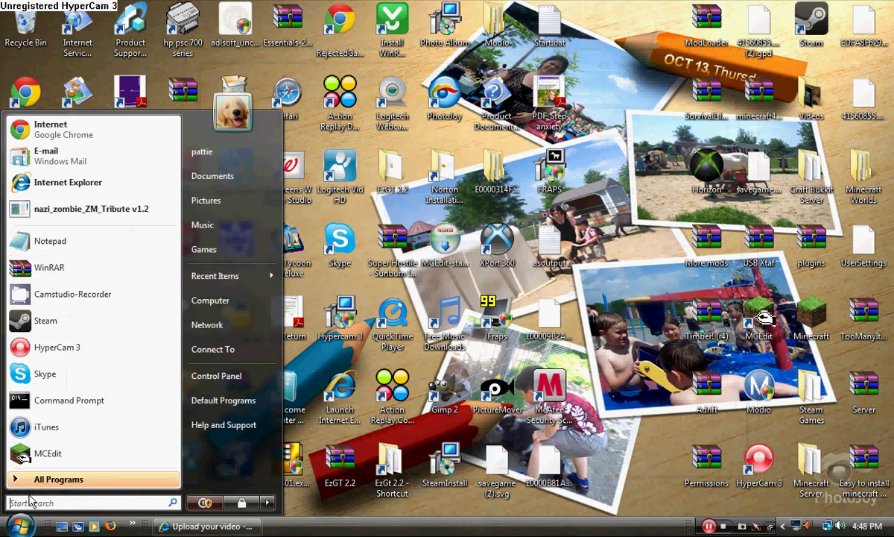
click(51, 181)
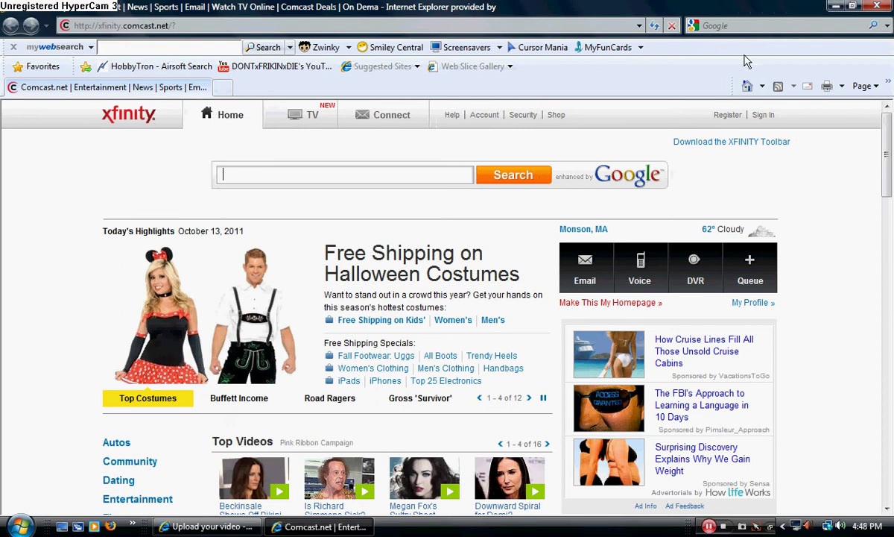
click(747, 26)
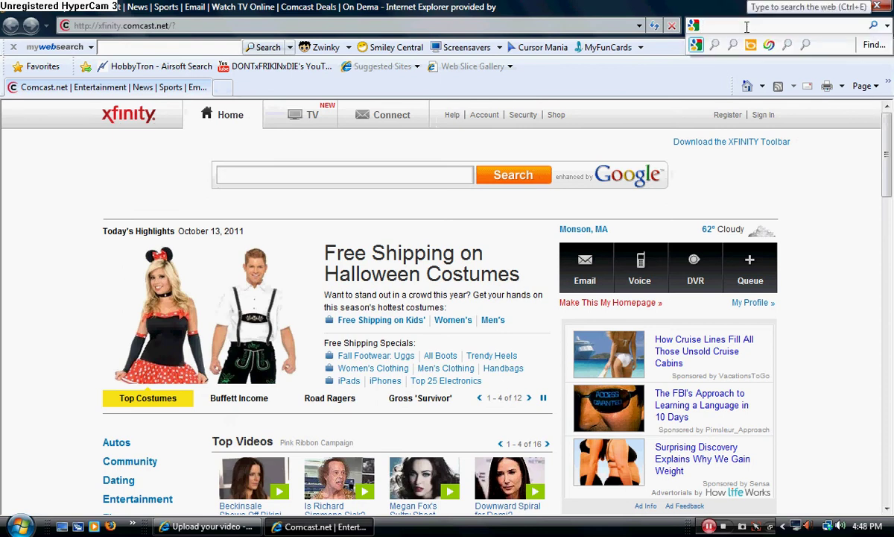
text(minecraft)
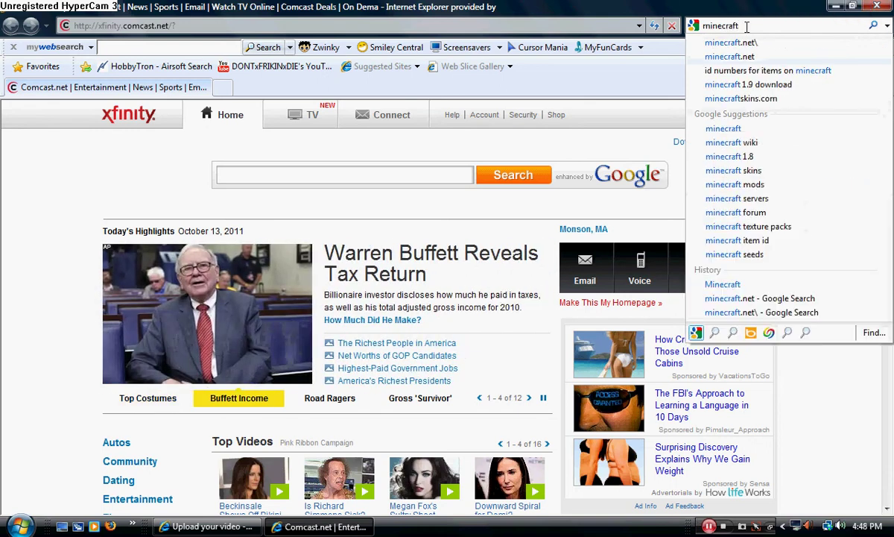
text(.net)
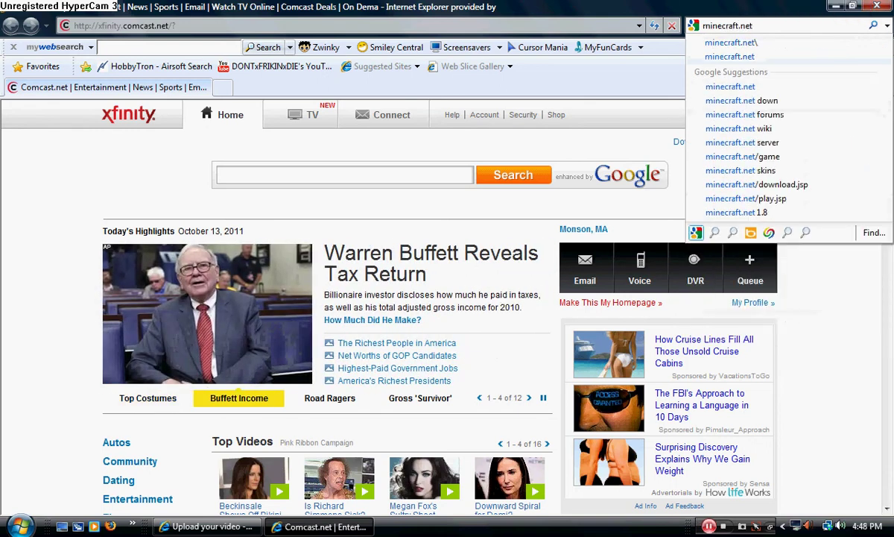
key(Return)
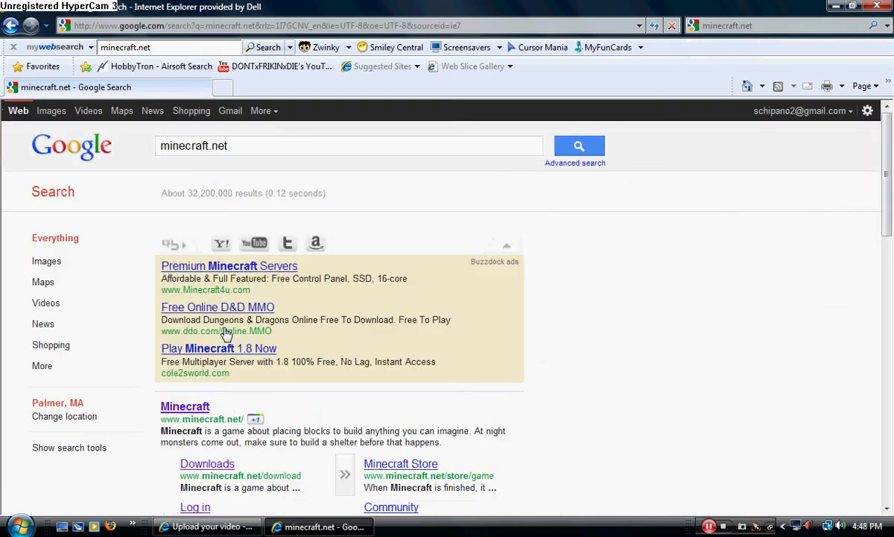
Open Minecraft's Downloads page from the search results, examine the Multiplayer Beta Server section, and minimize the browser.
click(206, 465)
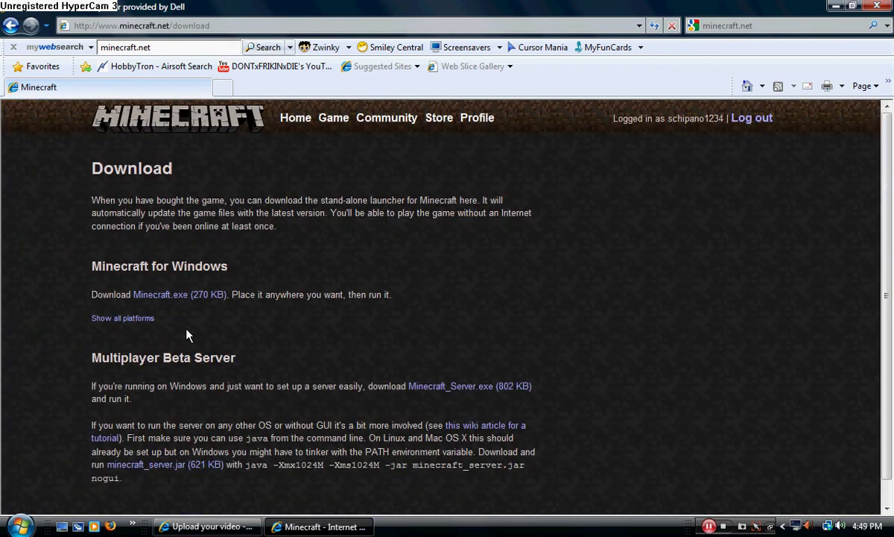
scroll(188, 233, down, 1)
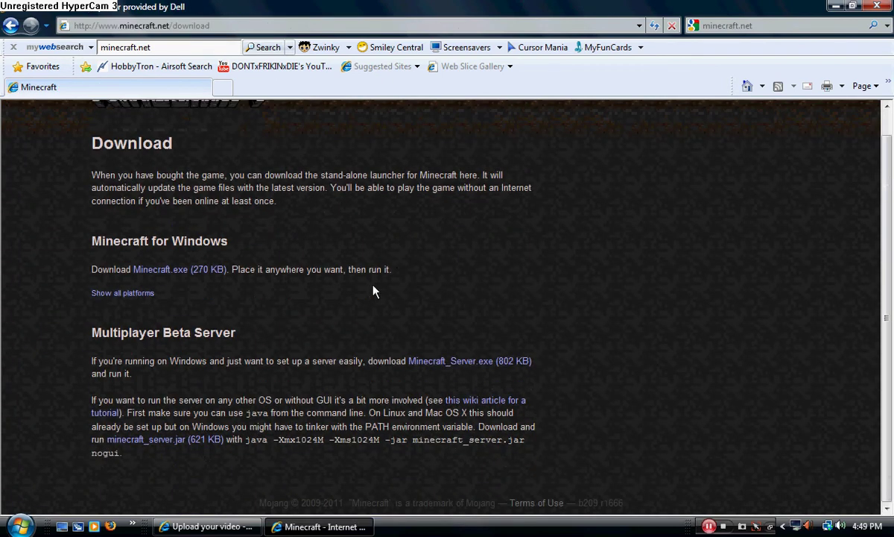
drag(91, 334, 264, 345)
drag(170, 361, 357, 384)
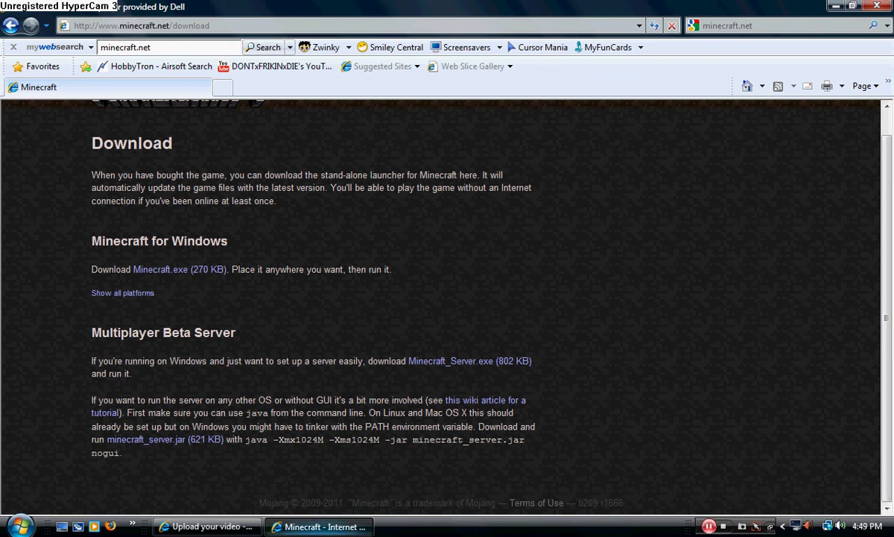
click(319, 527)
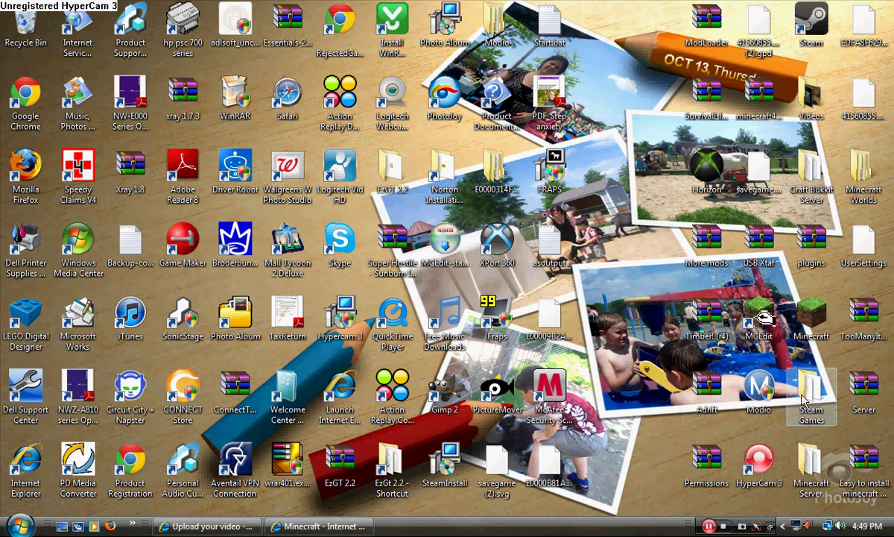
Open the Minecraft Server folder and move the Minecraft_Server application out of it onto the desktop.
double_click(813, 462)
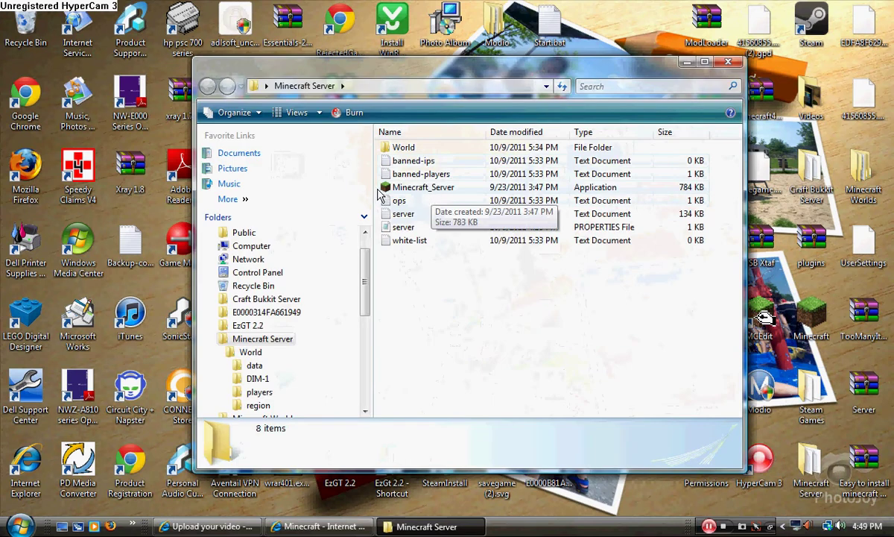
drag(526, 79, 892, 201)
drag(752, 309, 639, 104)
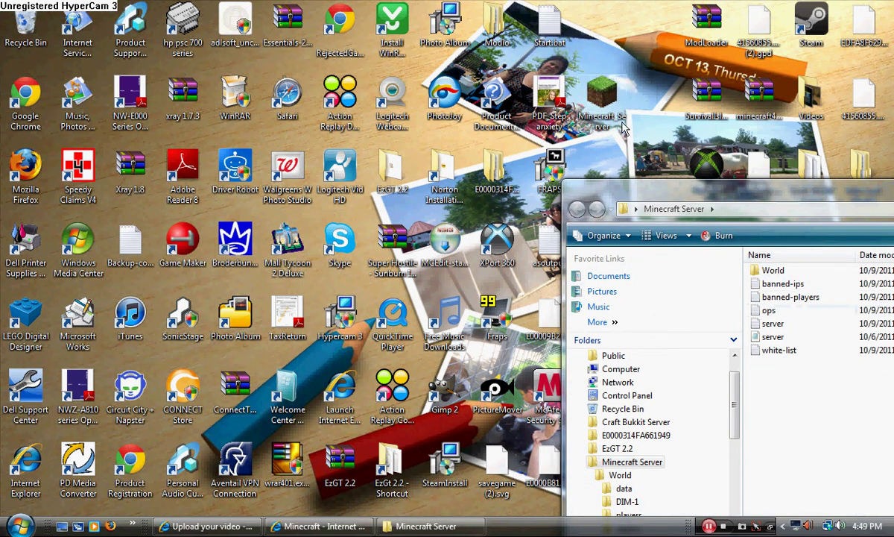
Try to create a desktop folder named Minecraft Server, declining to merge it with the existing folder.
right_click(601, 39)
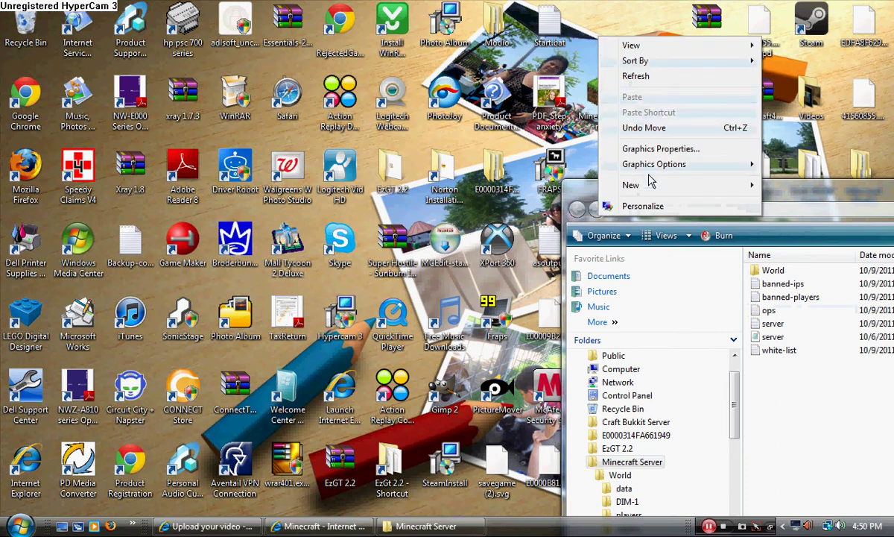
mouse_move(642, 186)
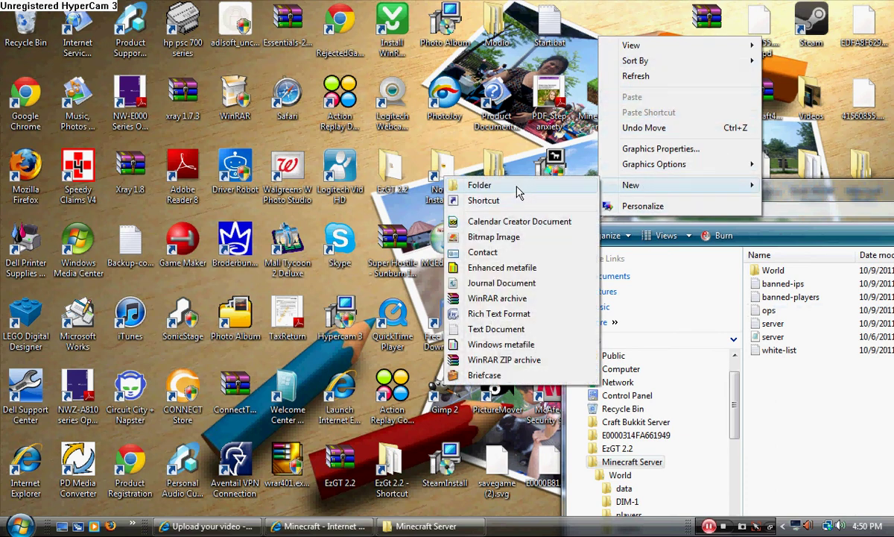
click(520, 191)
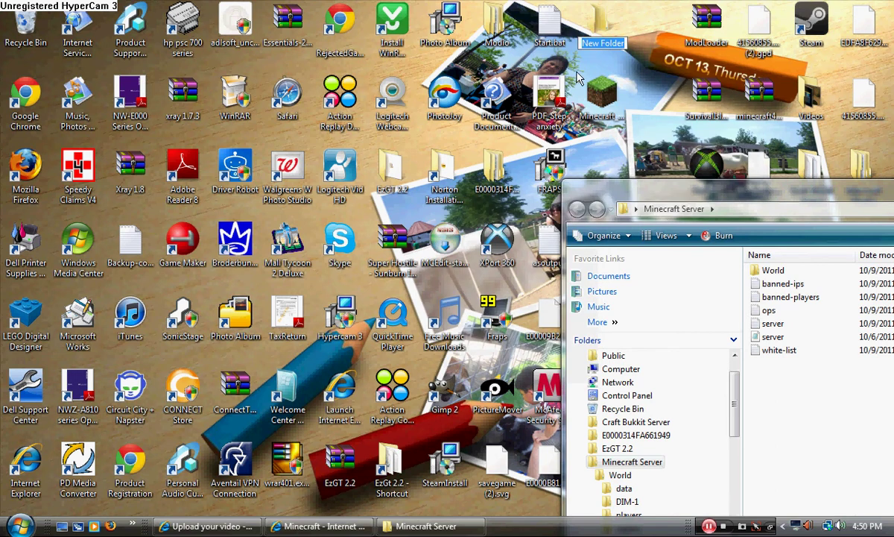
text(Minecraft)
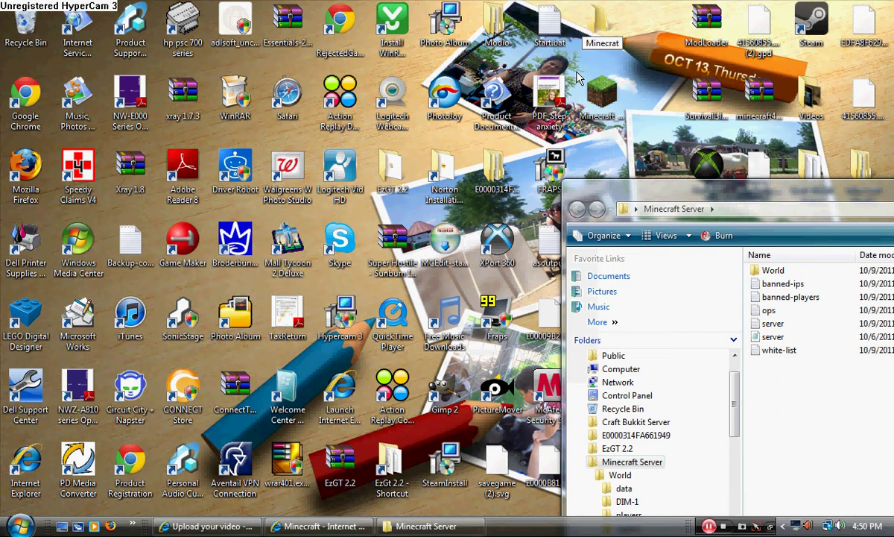
key(Left)
text(ft Server)
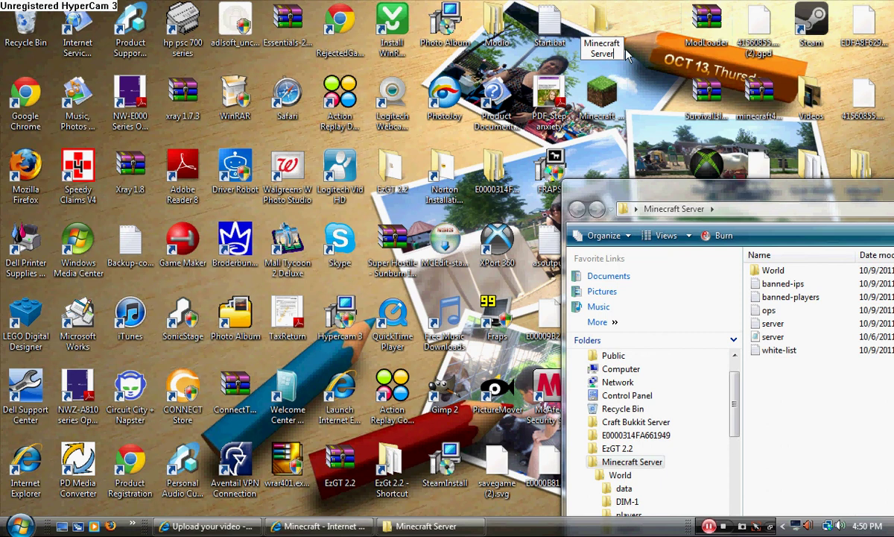
key(Return)
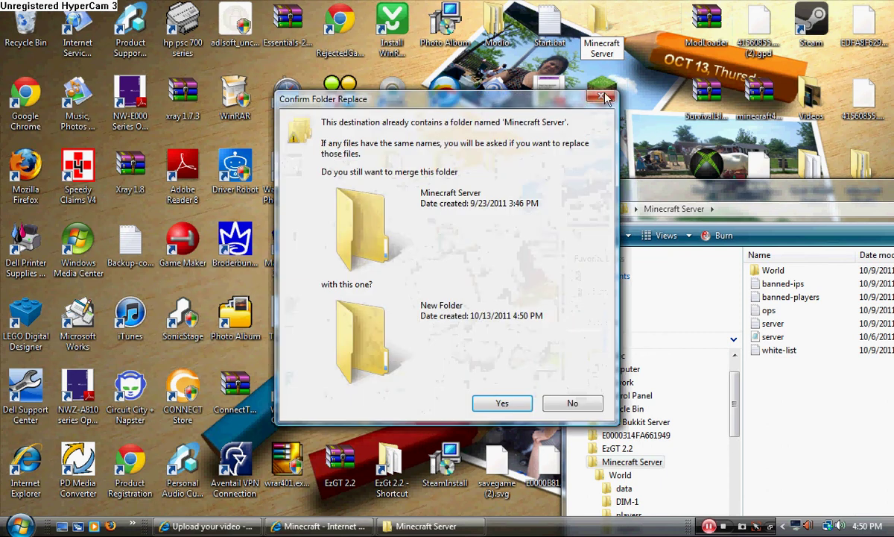
click(574, 402)
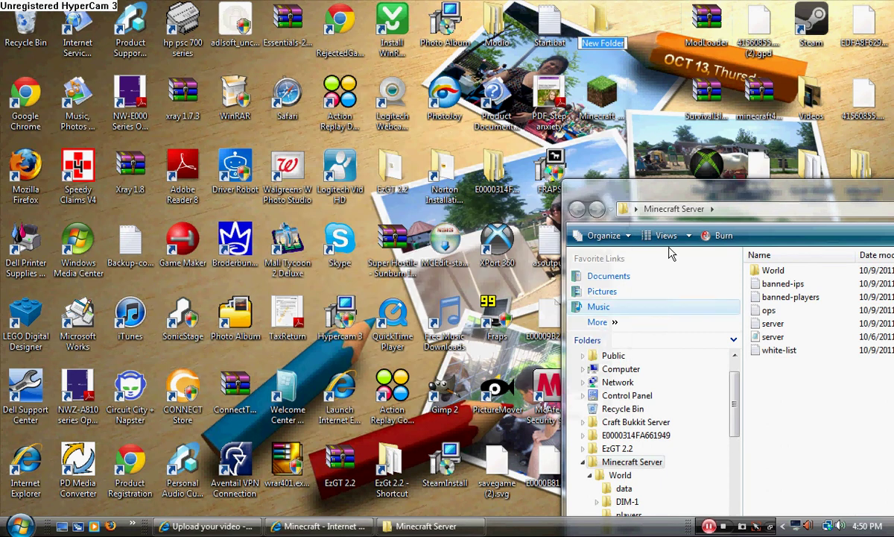
Delete the new, unrenamed folder from the desktop.
right_click(597, 28)
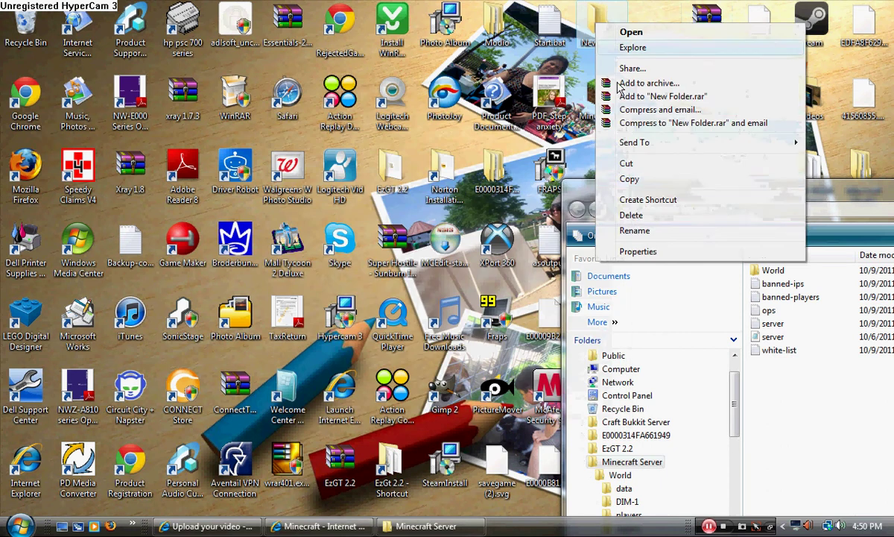
click(639, 217)
click(494, 319)
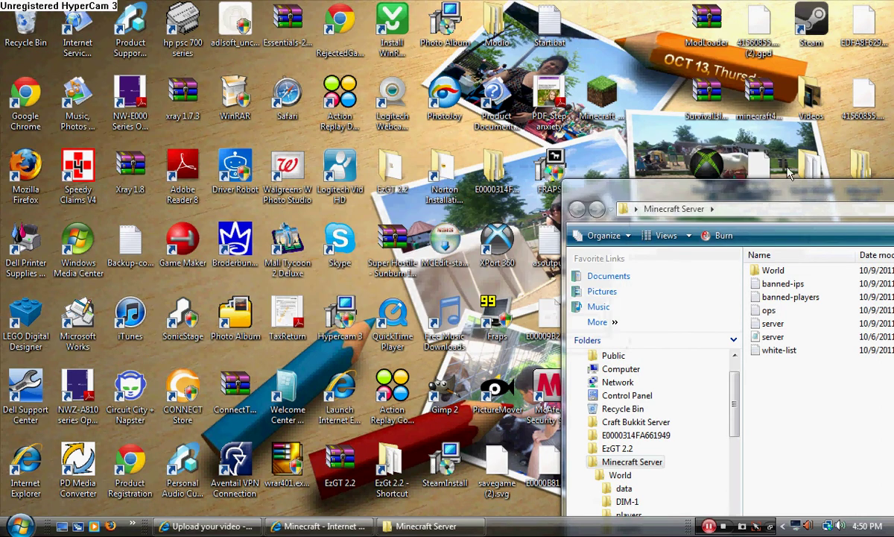
Move the Minecraft_Server application from the desktop into the Minecraft Server folder.
drag(705, 198, 386, 182)
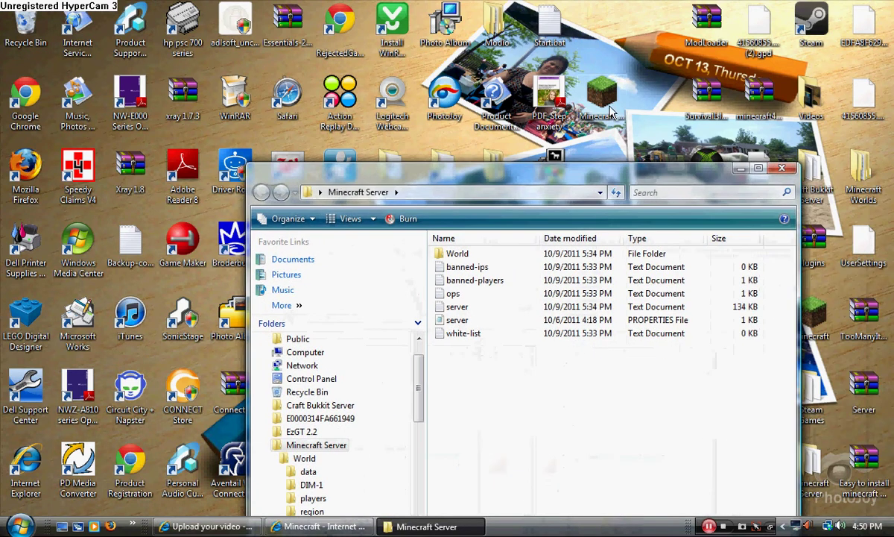
drag(590, 121, 504, 291)
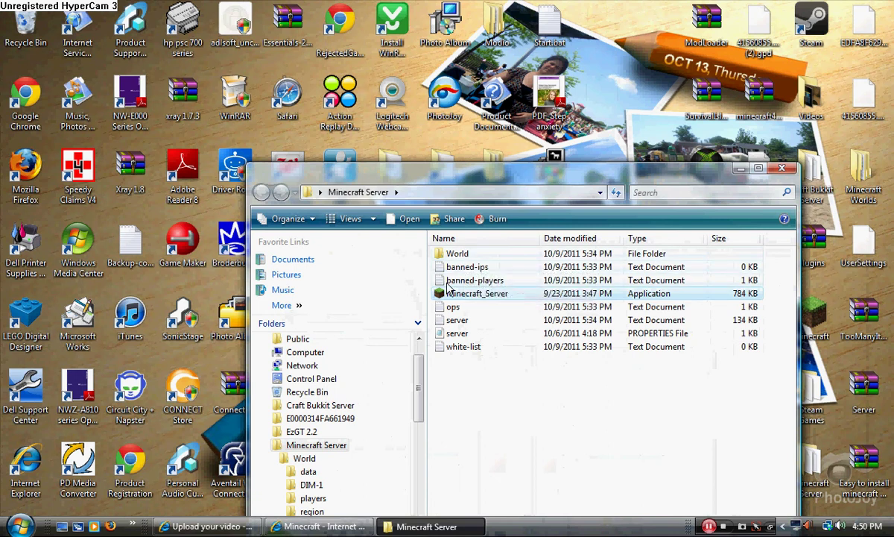
Examine the World folder and the text and properties files listed around Minecraft_Server, leaving nothing selected.
drag(471, 360, 468, 313)
click(454, 360)
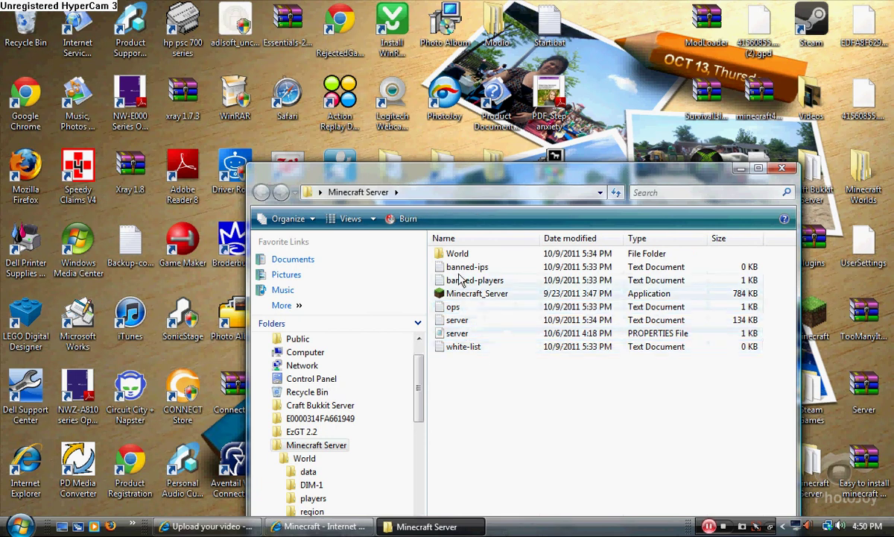
drag(434, 289, 409, 248)
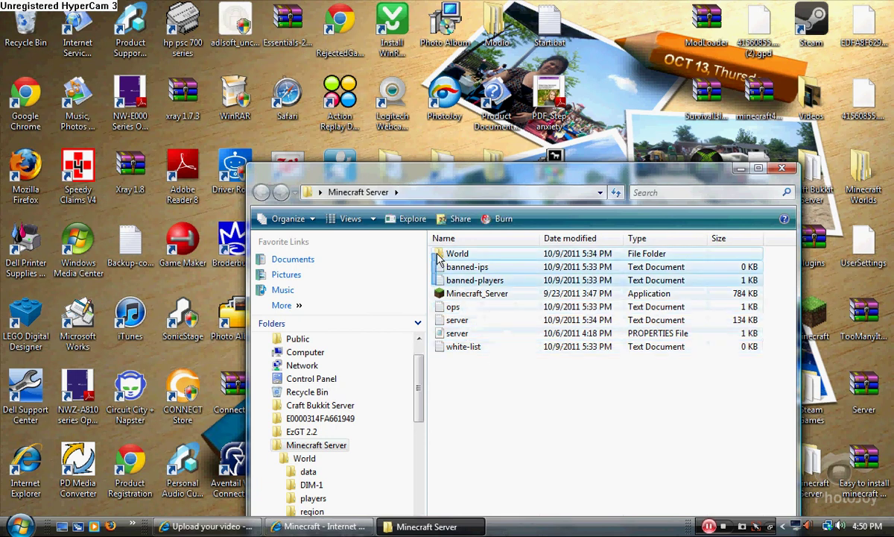
click(490, 378)
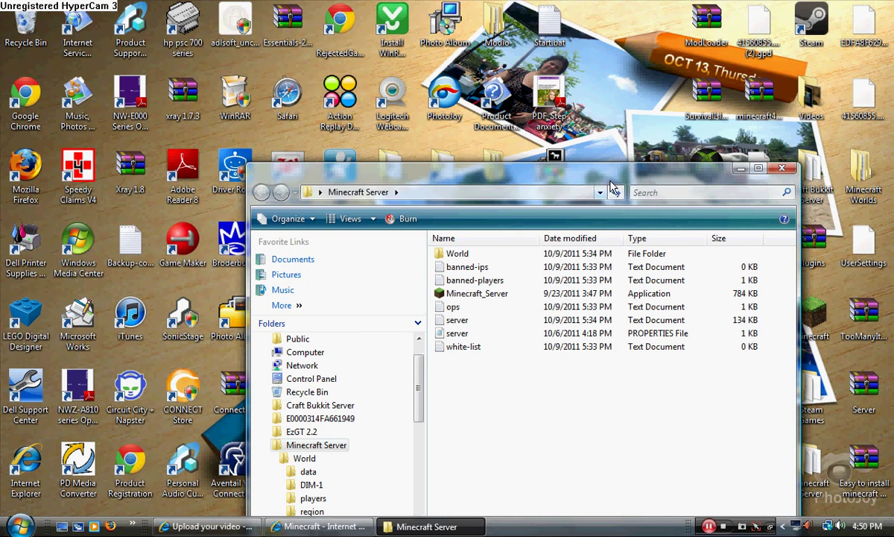
Run the Minecraft_Server application from the Minecraft Server folder, allowing the software from the unknown publisher.
drag(582, 177, 560, 80)
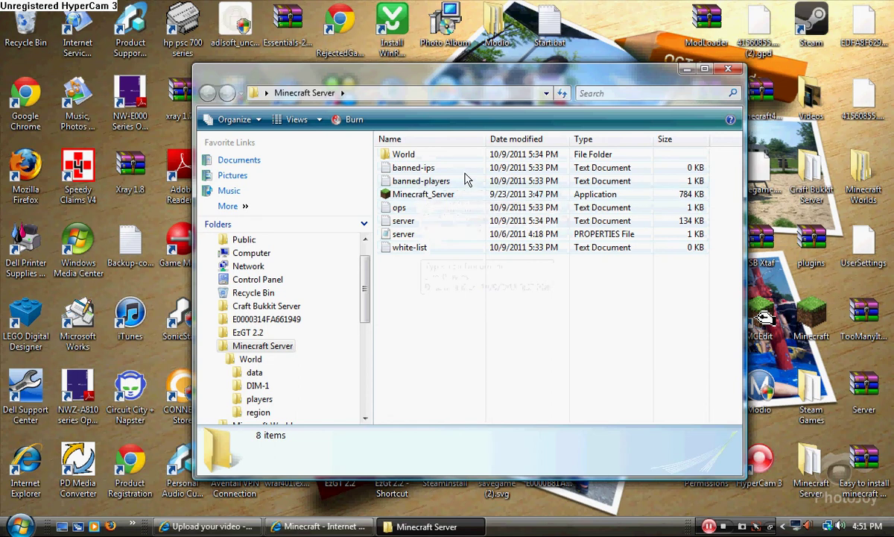
double_click(463, 196)
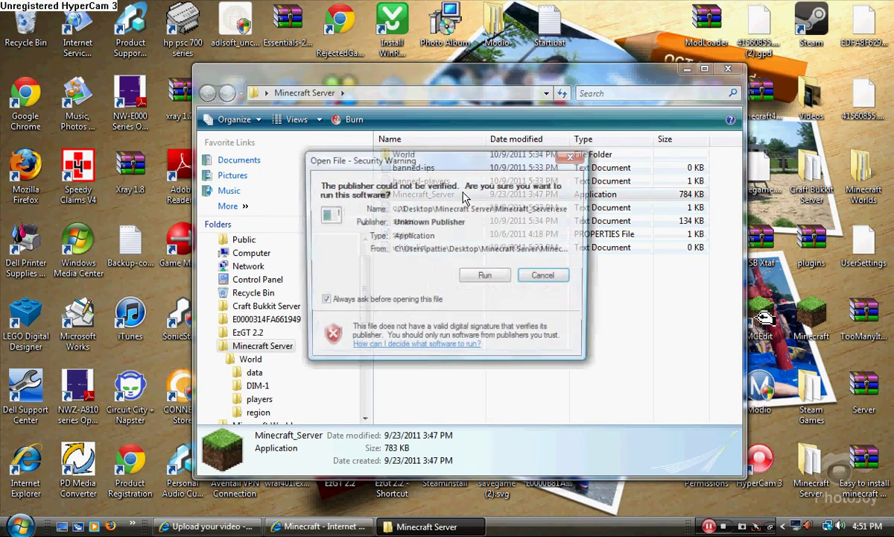
click(488, 275)
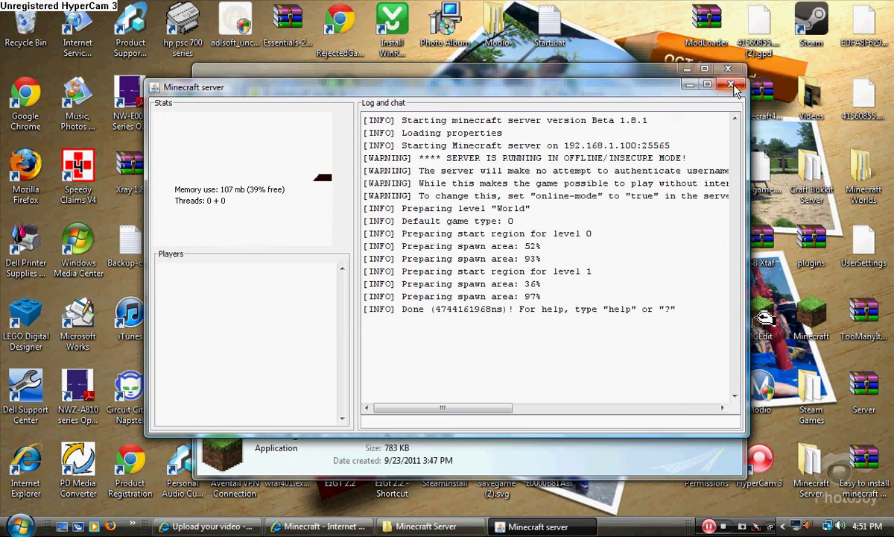
Close the running Minecraft server and launch Minecraft_Server again, allowing it past the security warning.
drag(609, 93, 658, 153)
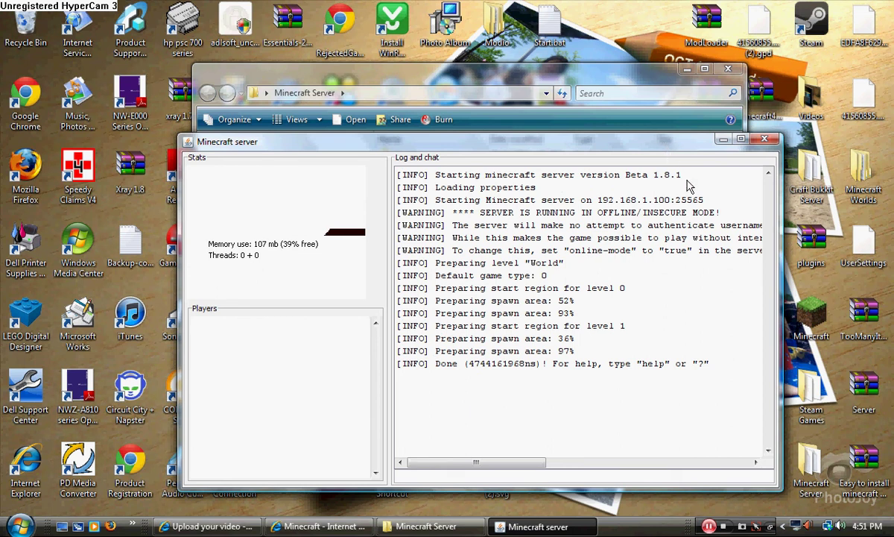
click(763, 141)
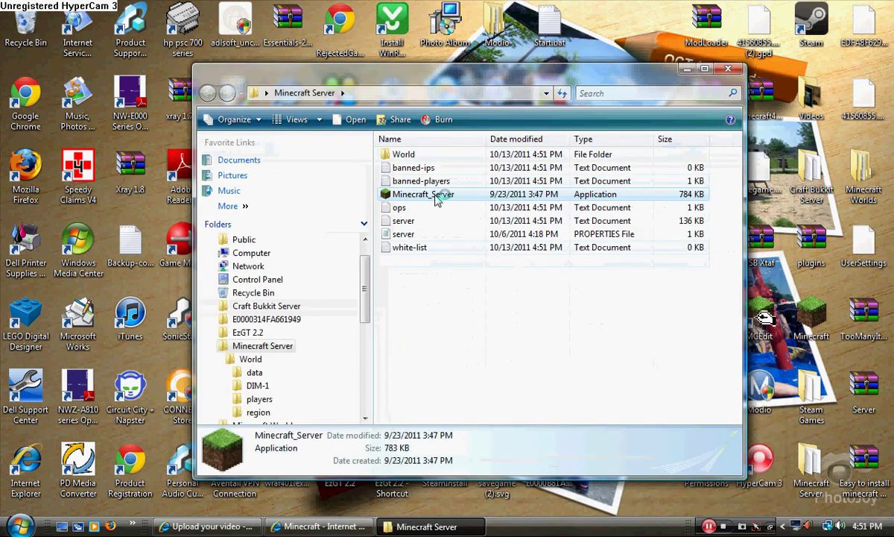
double_click(437, 197)
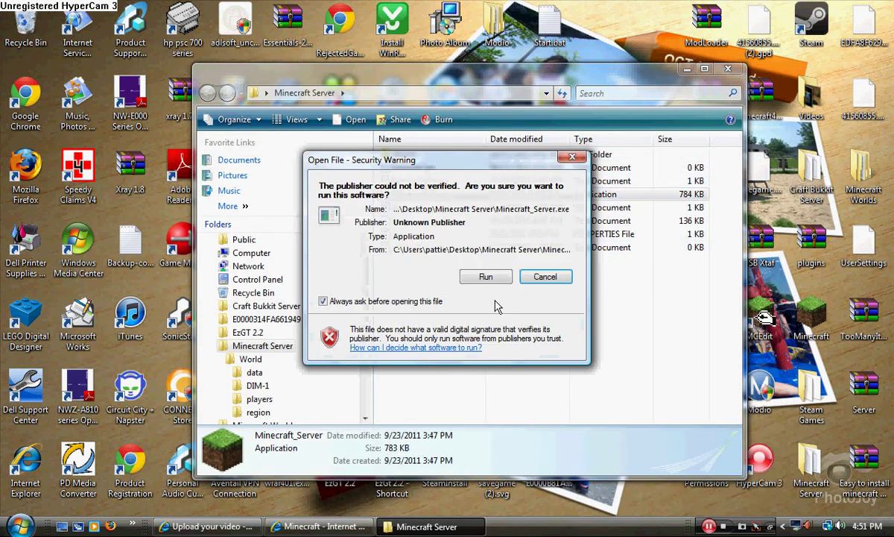
click(466, 276)
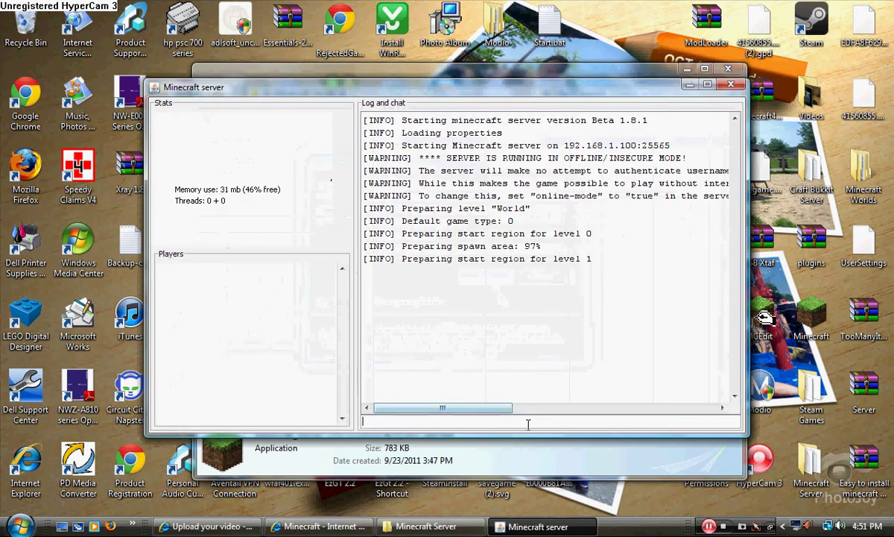
Shut down the running Minecraft server with the stop command in its console.
click(528, 424)
text(stop)
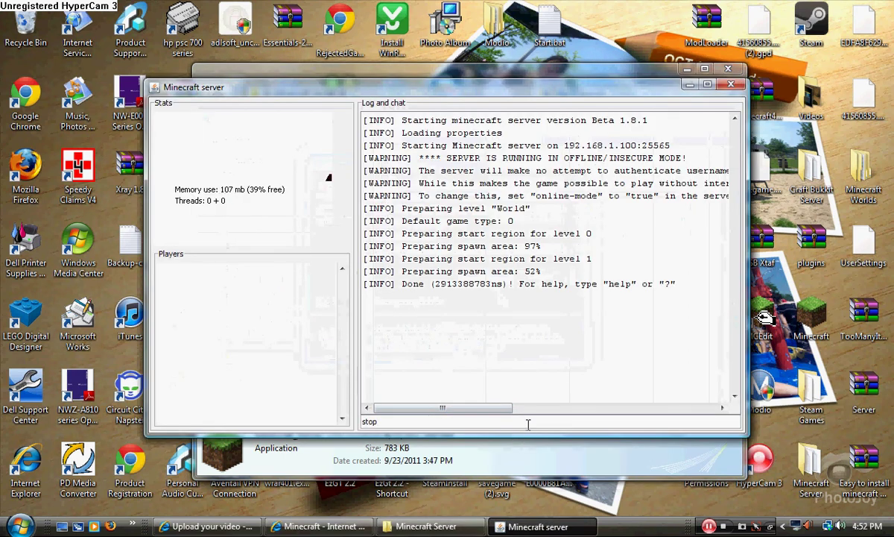
key(Return)
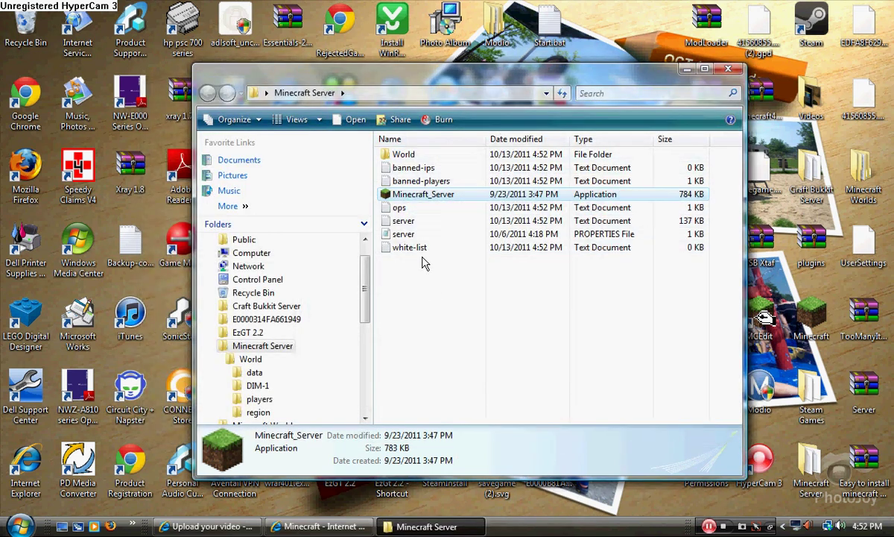
Examine the World folder and the generated text and properties files in the Minecraft Server folder, leaving nothing selected.
drag(422, 260, 425, 205)
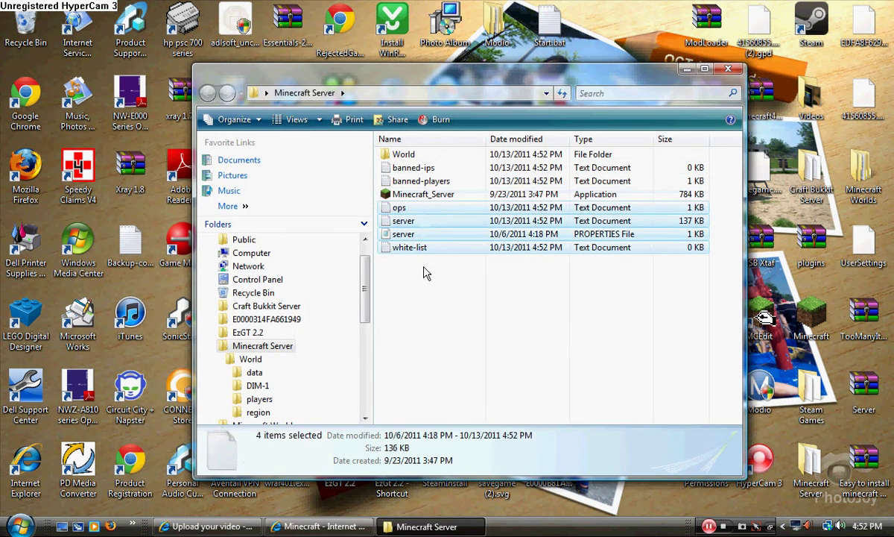
click(438, 174)
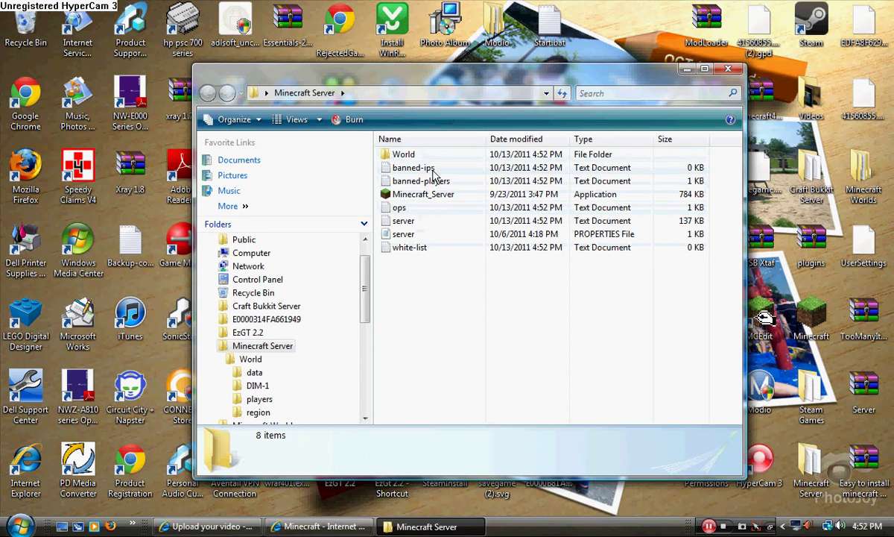
right_click(409, 238)
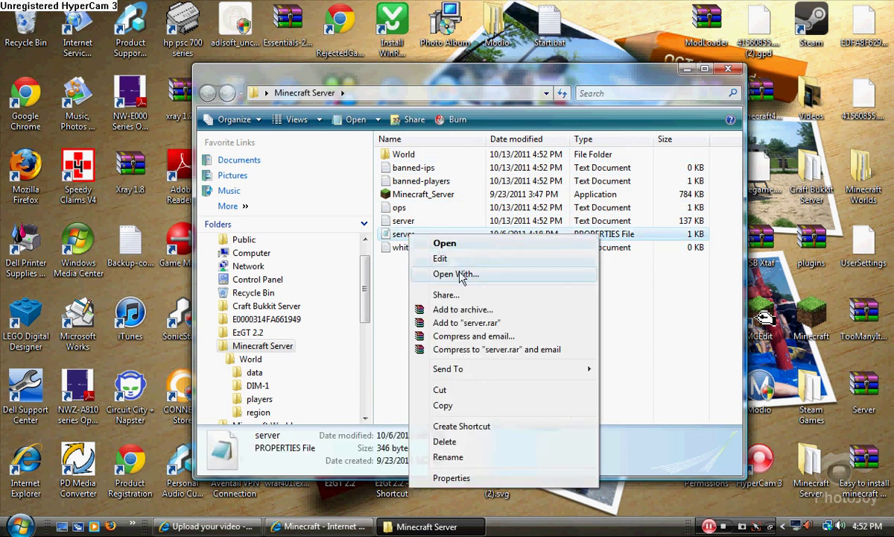
click(426, 254)
click(426, 254)
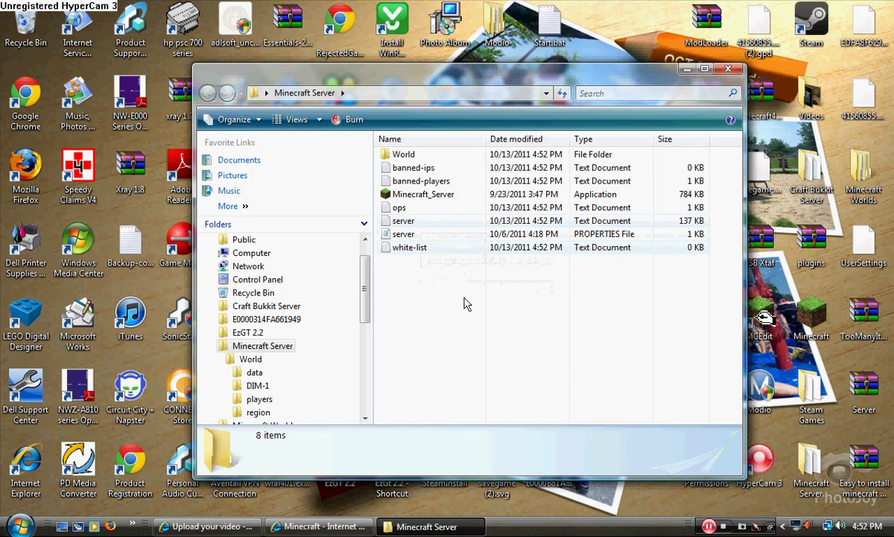
click(710, 527)
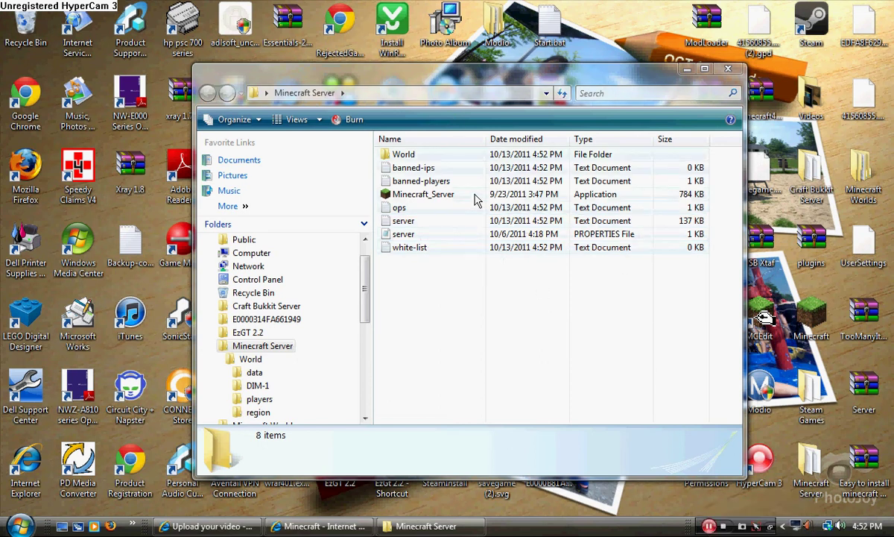
drag(459, 266, 455, 202)
click(451, 293)
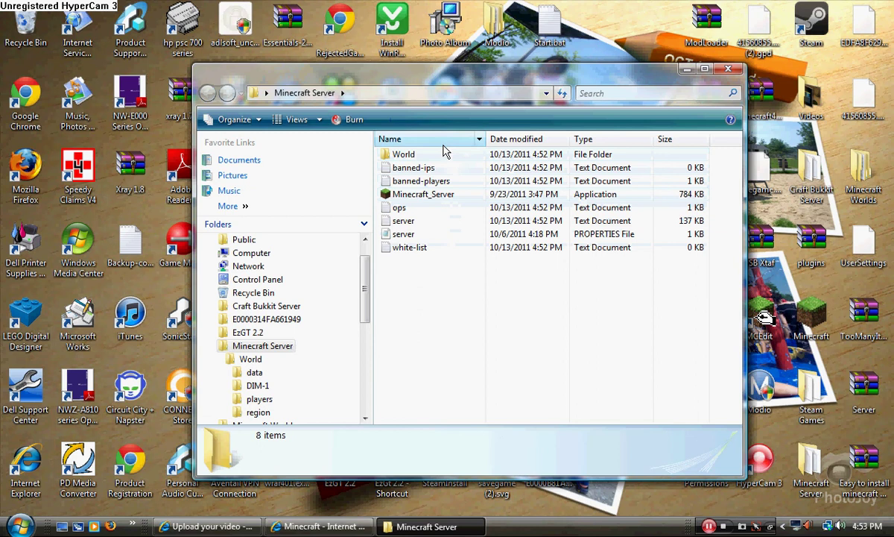
drag(378, 147, 403, 198)
click(465, 304)
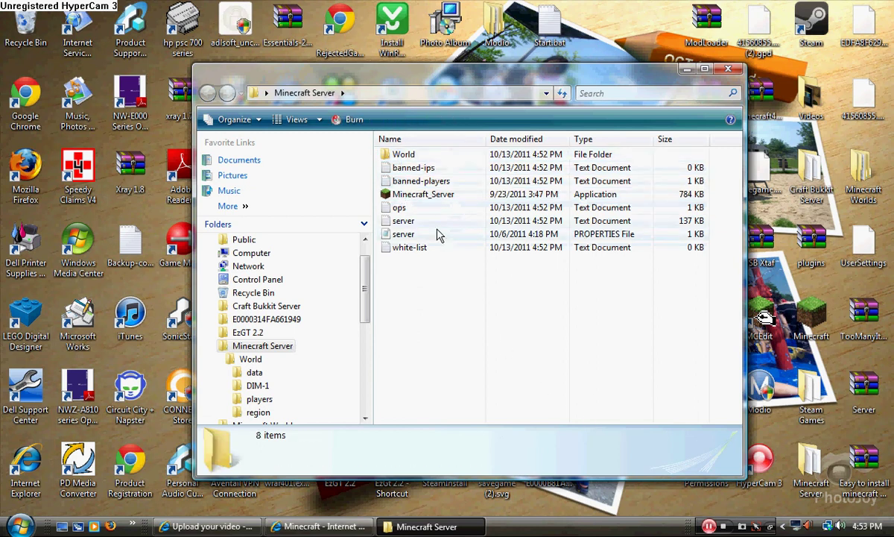
double_click(410, 234)
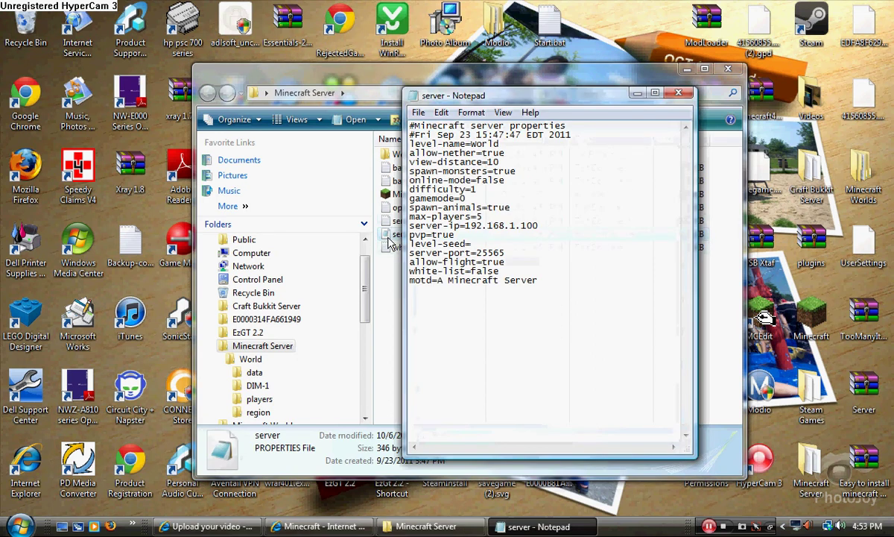
click(678, 92)
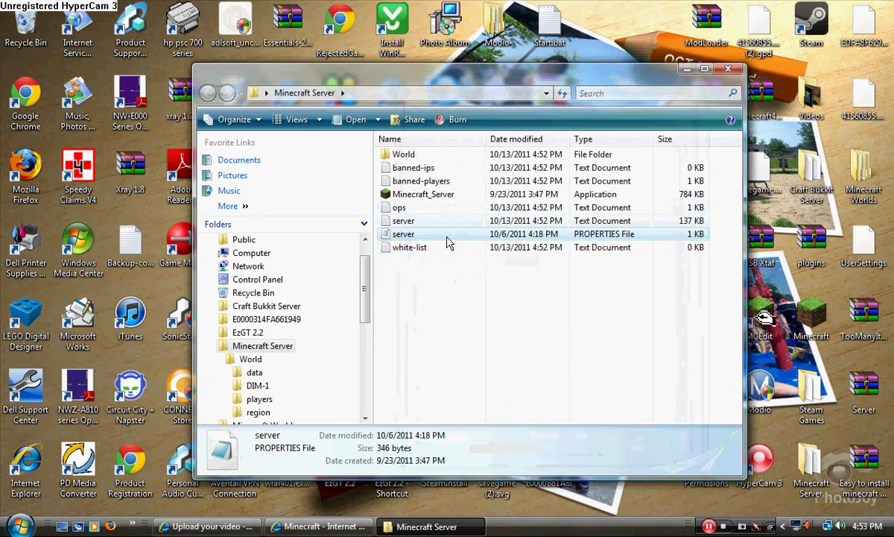
right_click(446, 236)
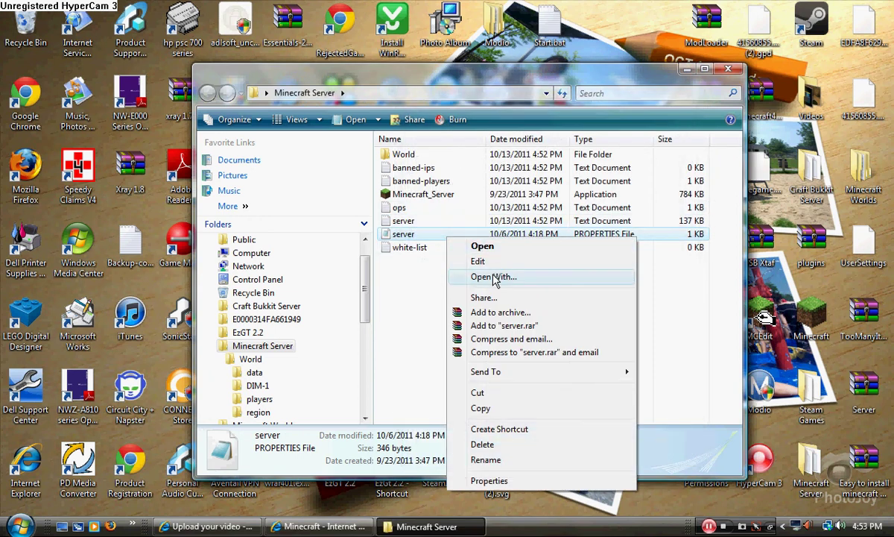
click(408, 281)
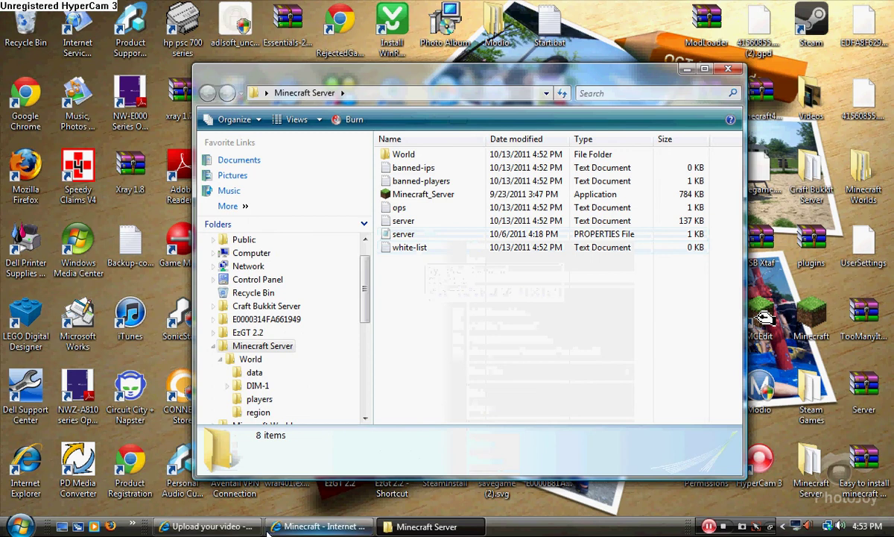
Move the folder window aside, open the server PROPERTIES file in Notepad and set online-mode to true.
mouse_move(208, 532)
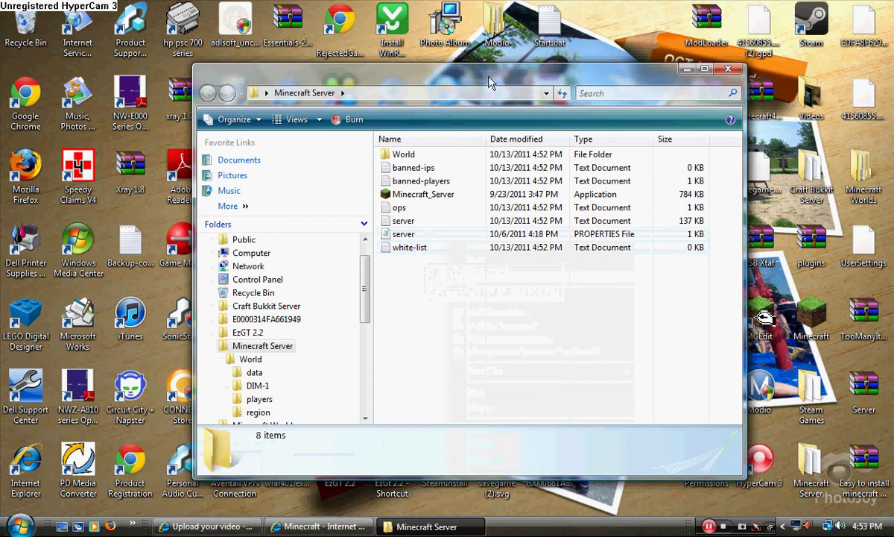
drag(492, 79, 636, 64)
double_click(554, 219)
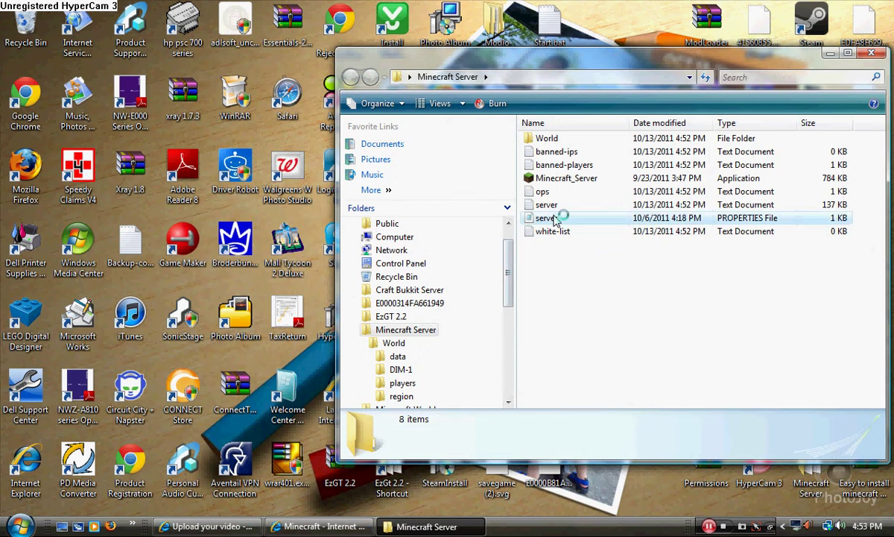
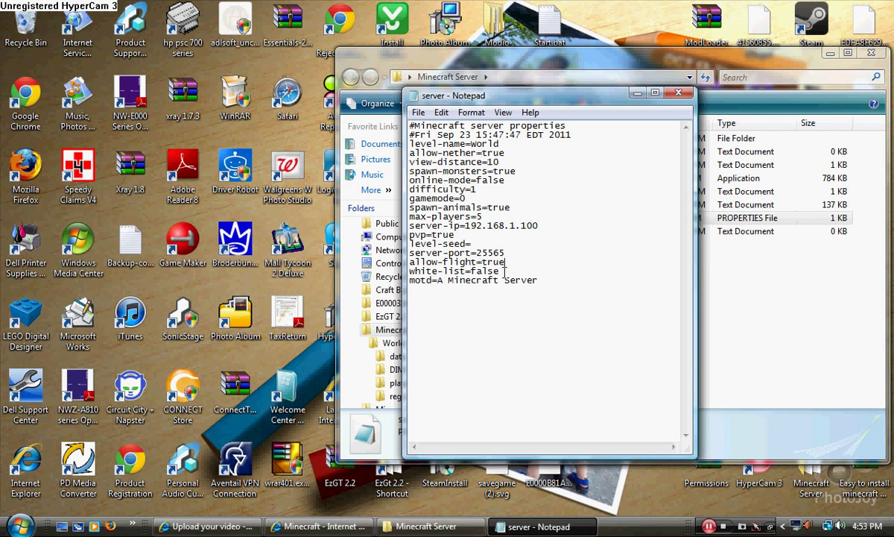
click(506, 270)
click(528, 182)
key(BackSpace)
key(BackSpace)
key(BackSpace)
text(tru)
click(477, 310)
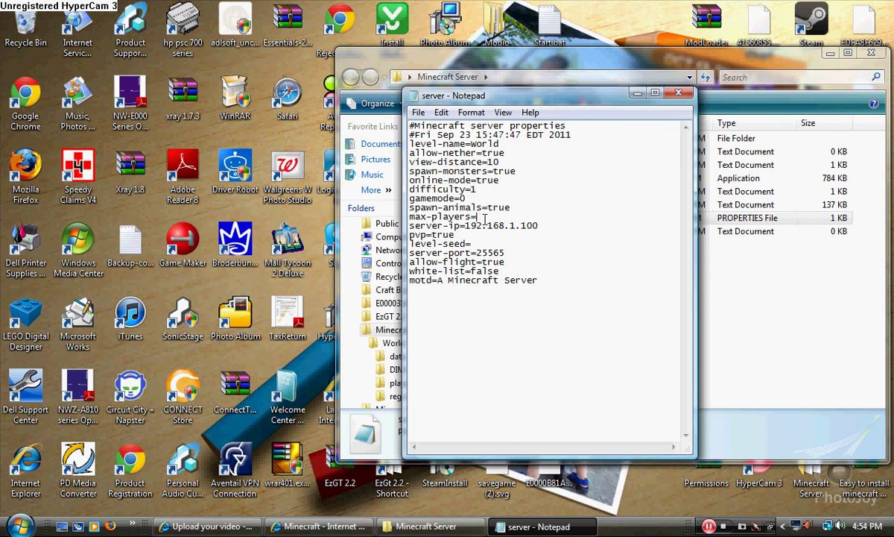
Try a max-players value of 2 and edit the gamemode entry in the server properties.
text(2)
click(465, 302)
text(1)
click(507, 200)
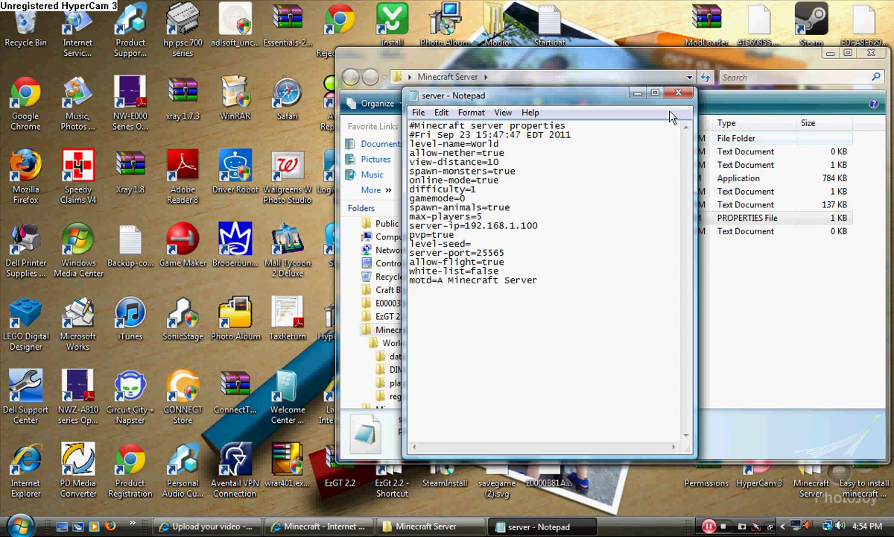
Highlight the server-ip address in the server properties, clear the highlight and close the file without saving.
drag(568, 91, 815, 102)
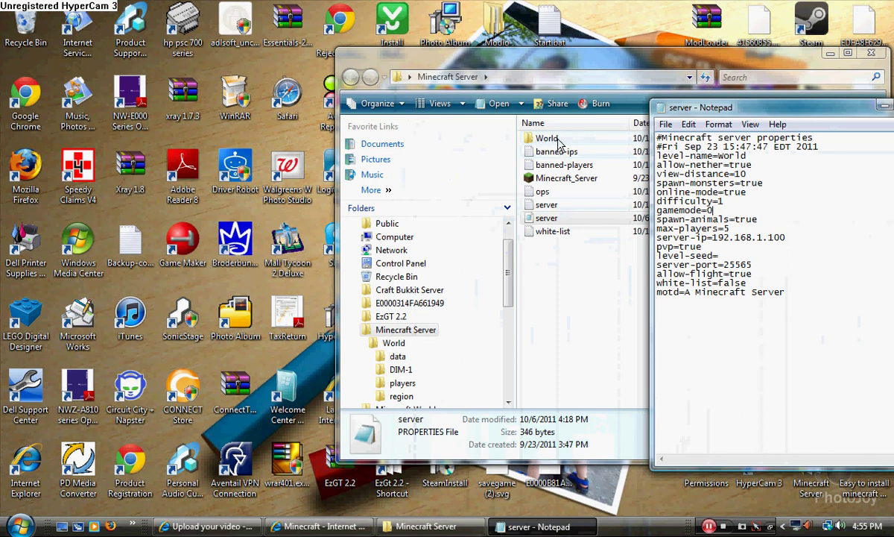
drag(712, 110, 543, 117)
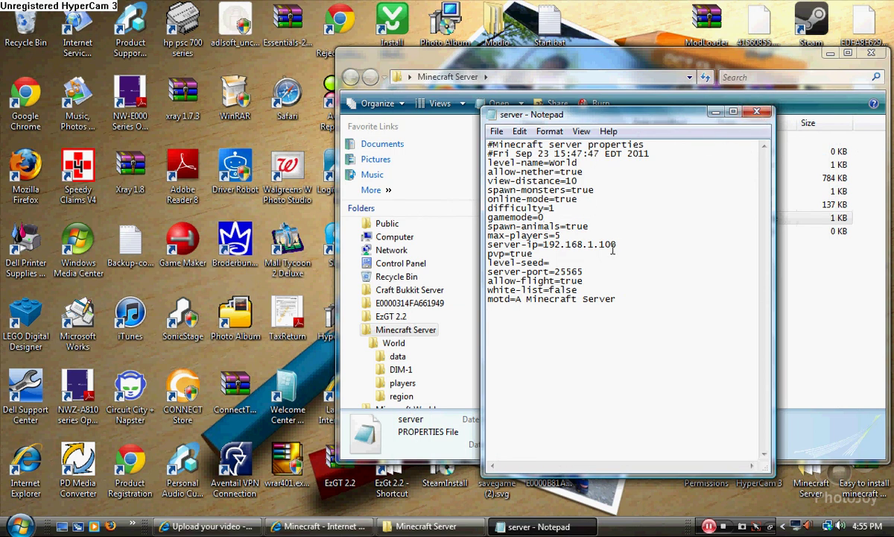
drag(615, 246, 544, 247)
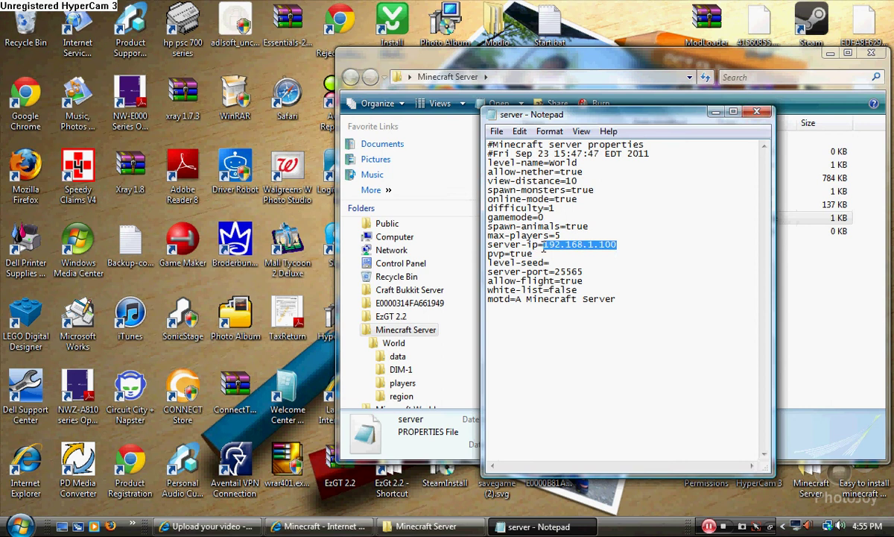
click(600, 246)
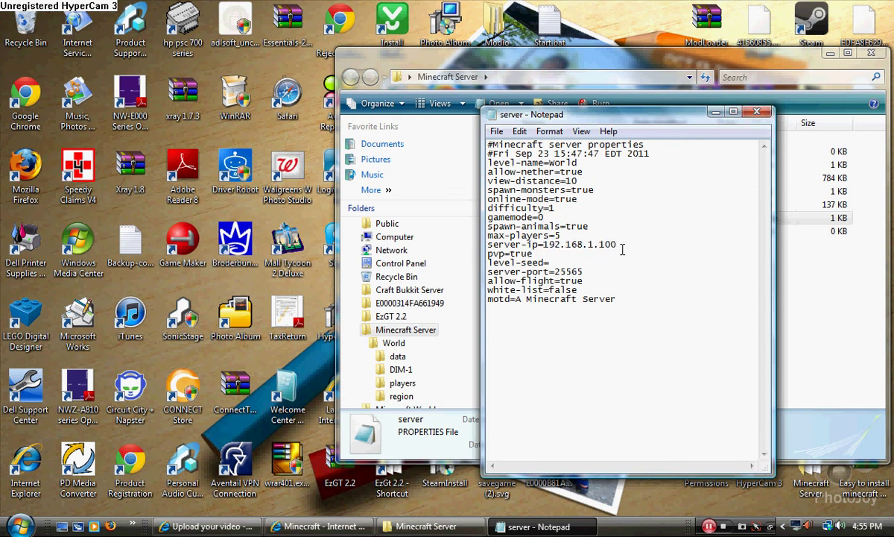
click(757, 111)
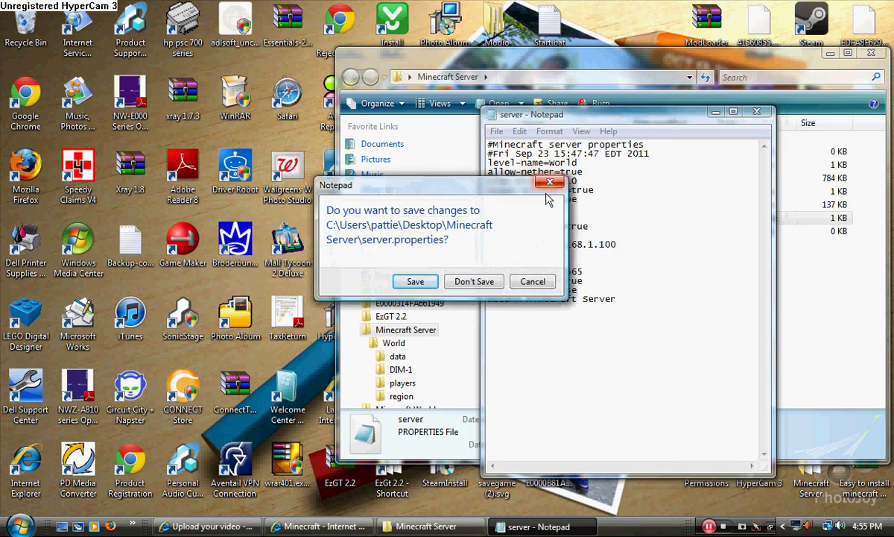
click(470, 281)
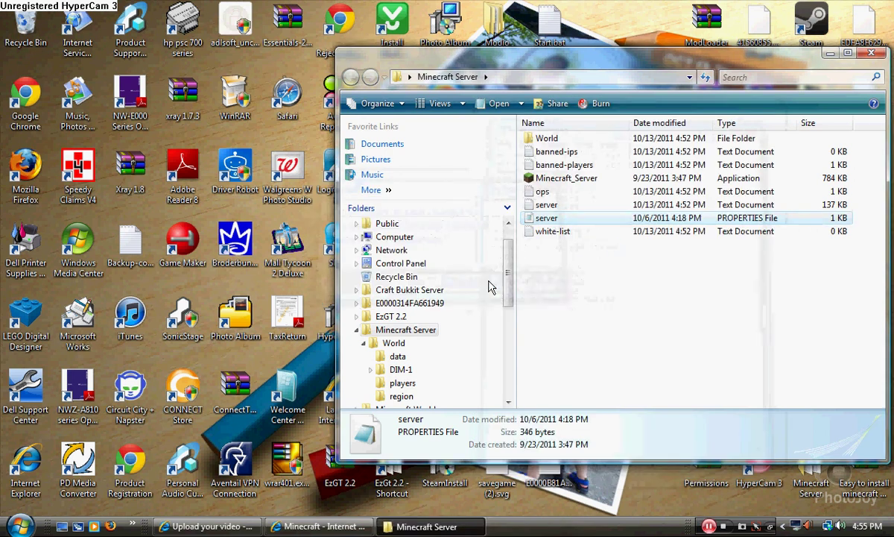
Close the Minecraft Server folder and the browser window with the Minecraft download page.
click(872, 56)
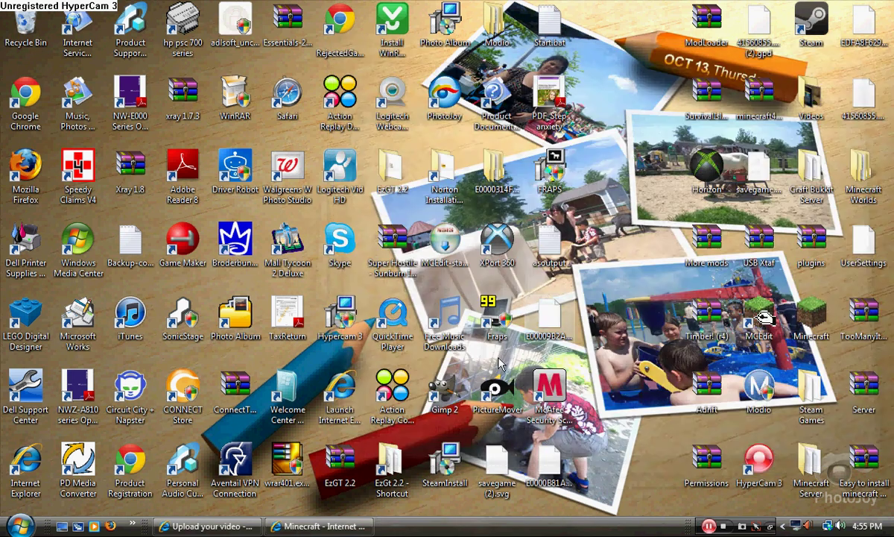
click(321, 526)
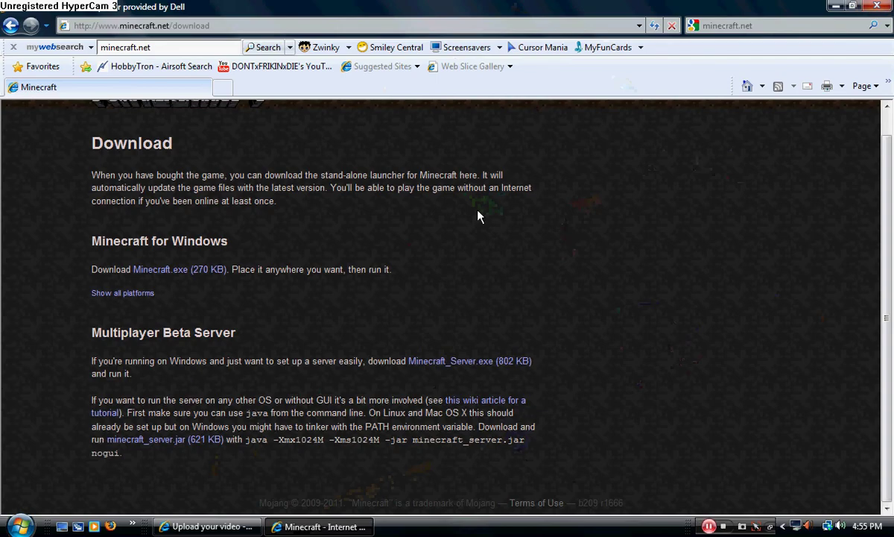
click(876, 8)
Find and open CMD, run ipconfig and check the IPv4 address of the Local Area Connection.
click(18, 526)
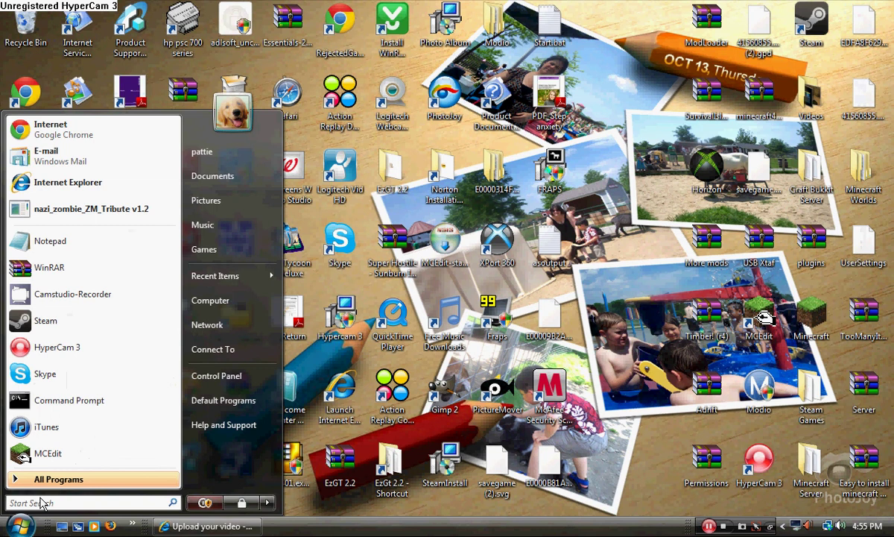
text(CMD)
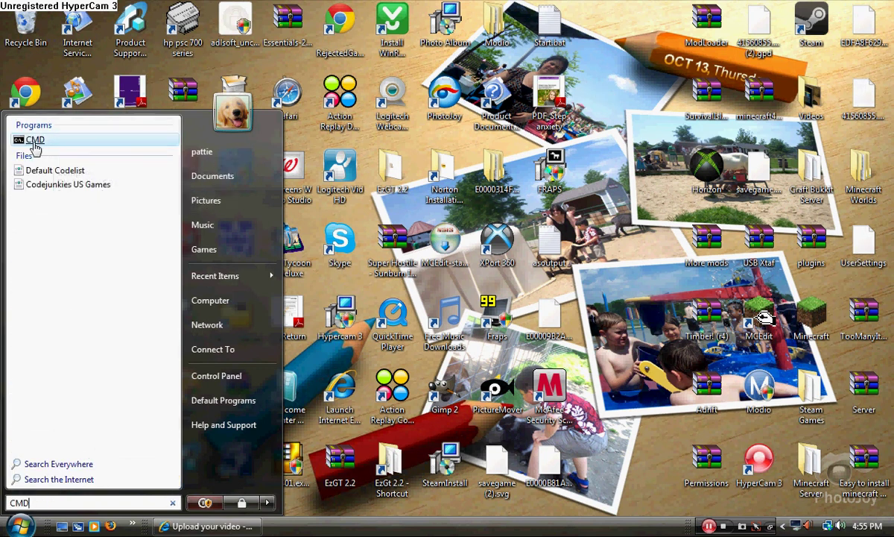
click(34, 141)
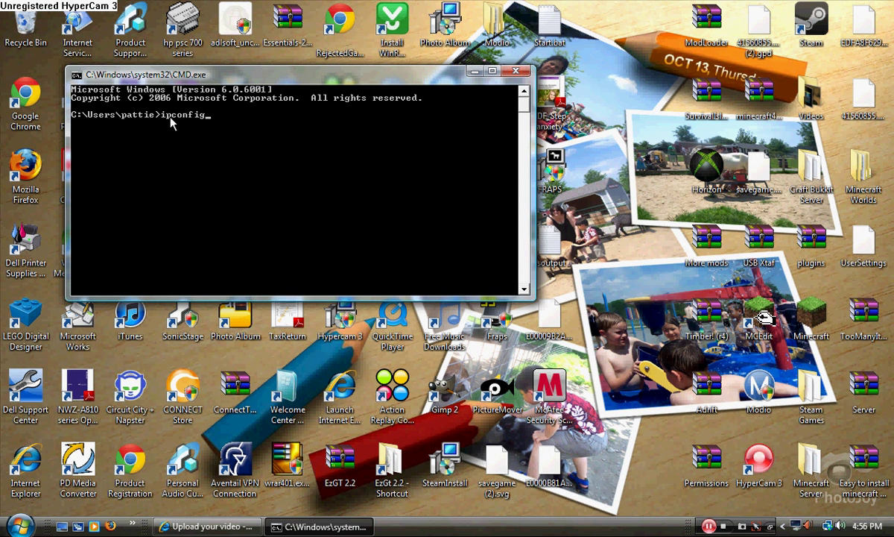
key(Return)
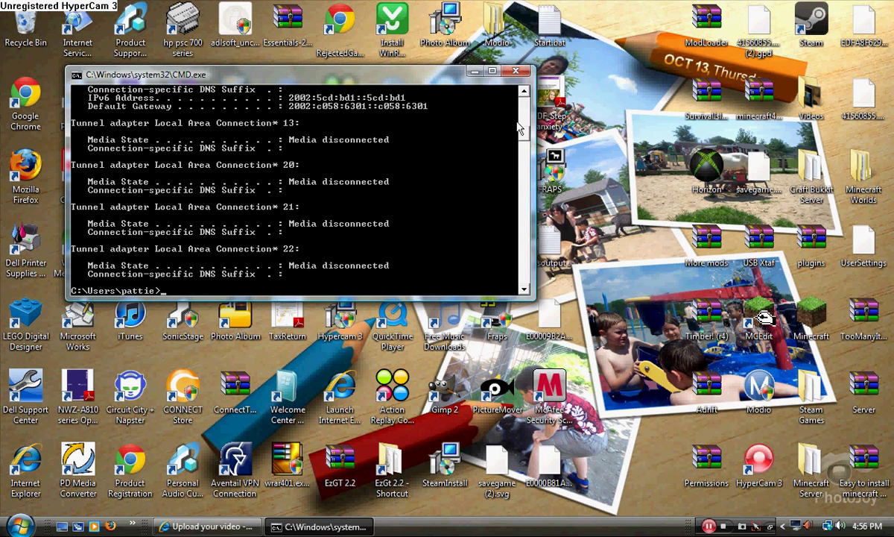
drag(526, 135, 525, 111)
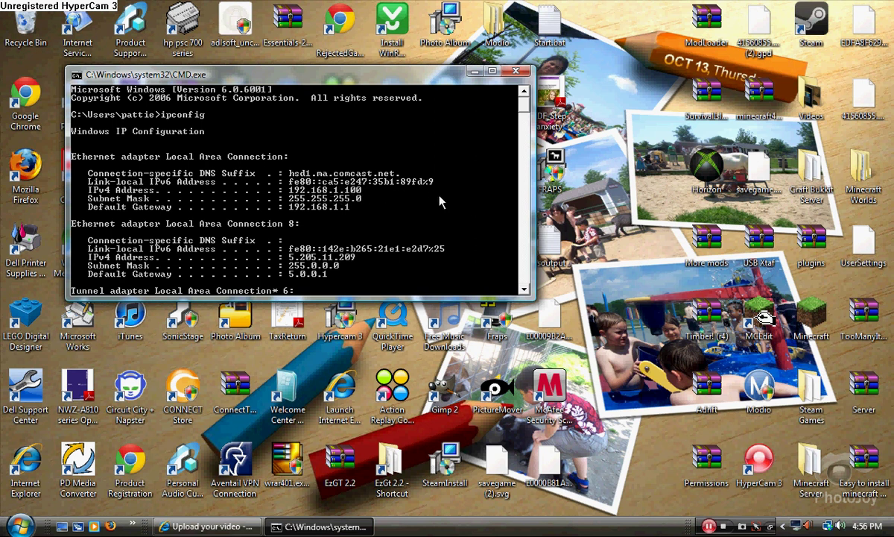
Reopen the server PROPERTIES file from the Minecraft Server folder and compare its server-ip with the ipconfig IPv4 address.
double_click(810, 461)
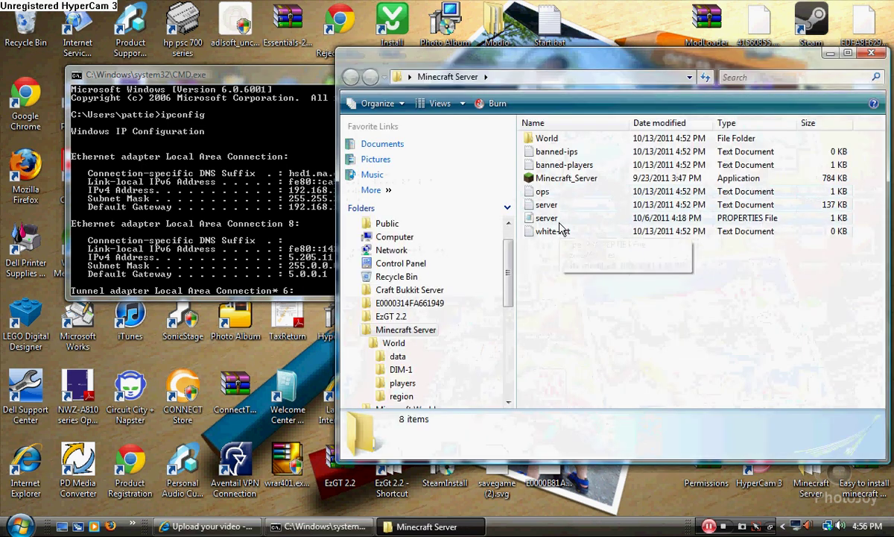
double_click(562, 218)
drag(619, 246, 551, 250)
click(587, 248)
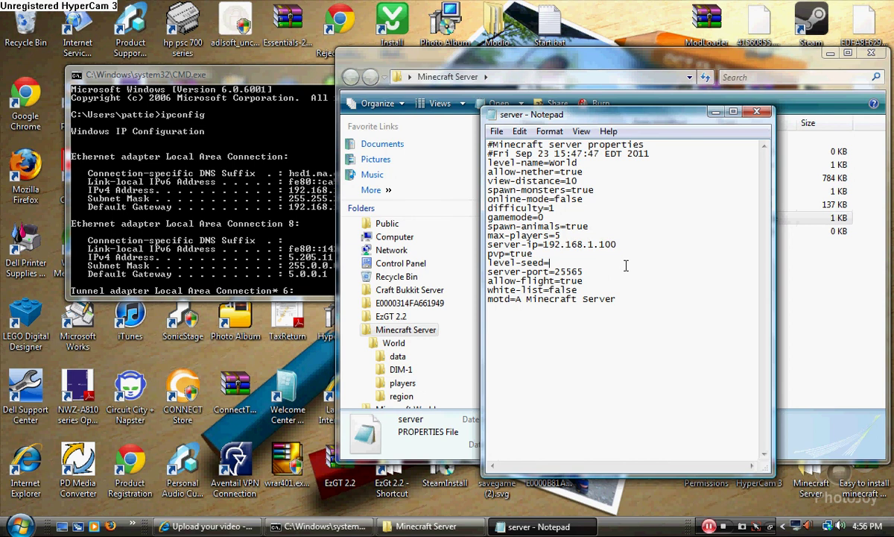
click(622, 337)
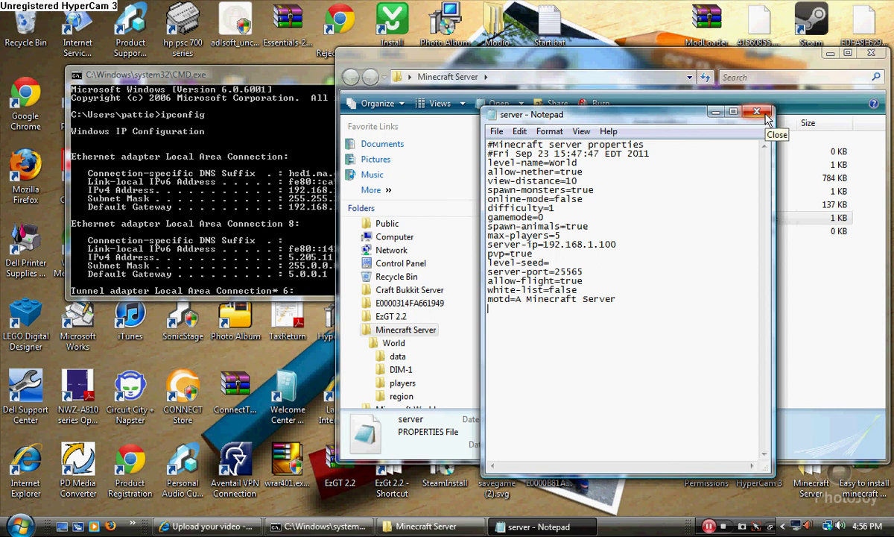
Try 192.168.1.102 as the server-ip, close the properties file without saving and close the Minecraft Server folder.
click(619, 245)
key(BackSpace)
text(2)
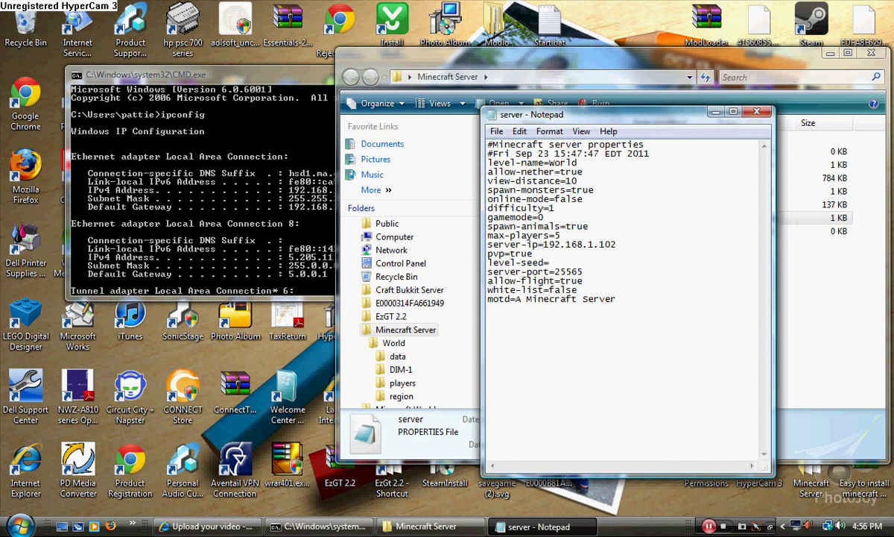
click(759, 114)
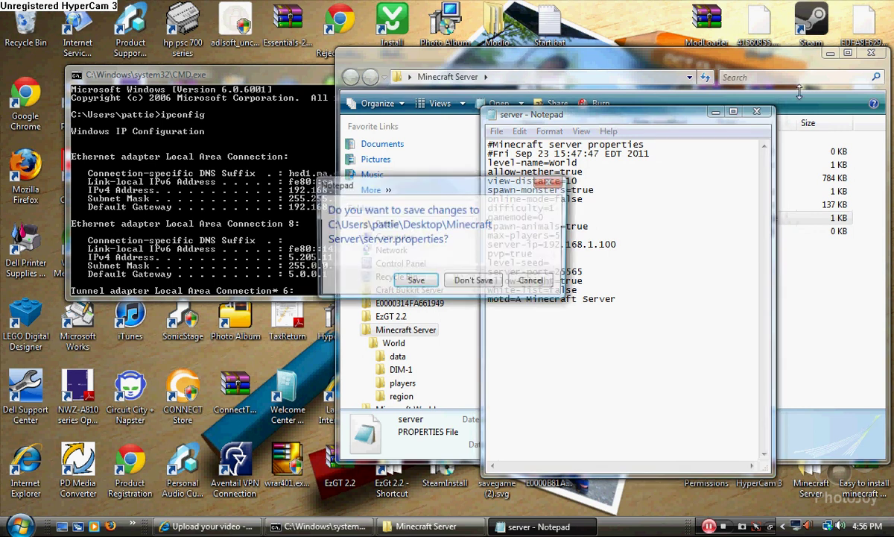
click(474, 281)
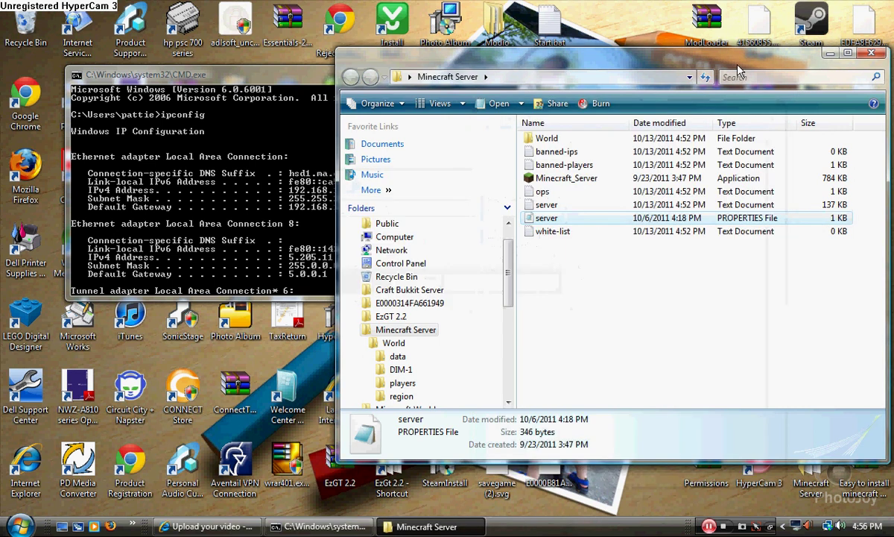
drag(691, 61, 588, 65)
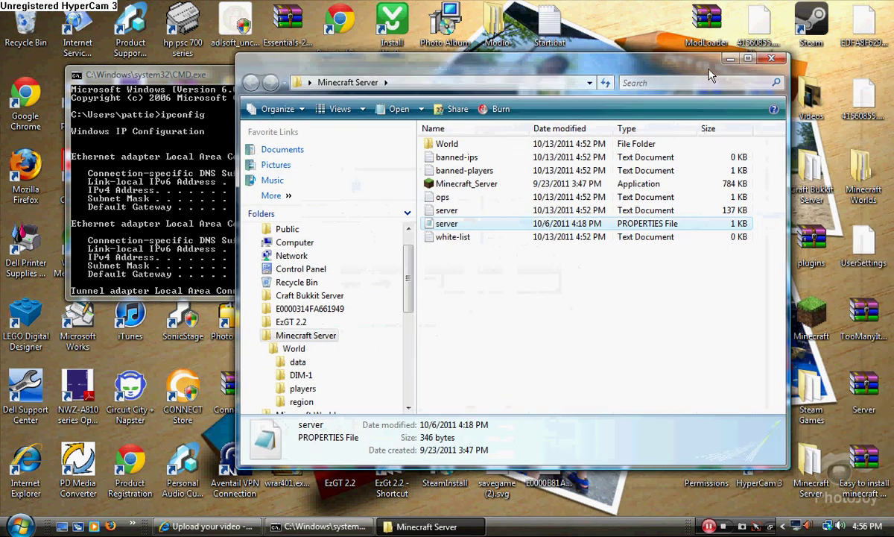
click(773, 61)
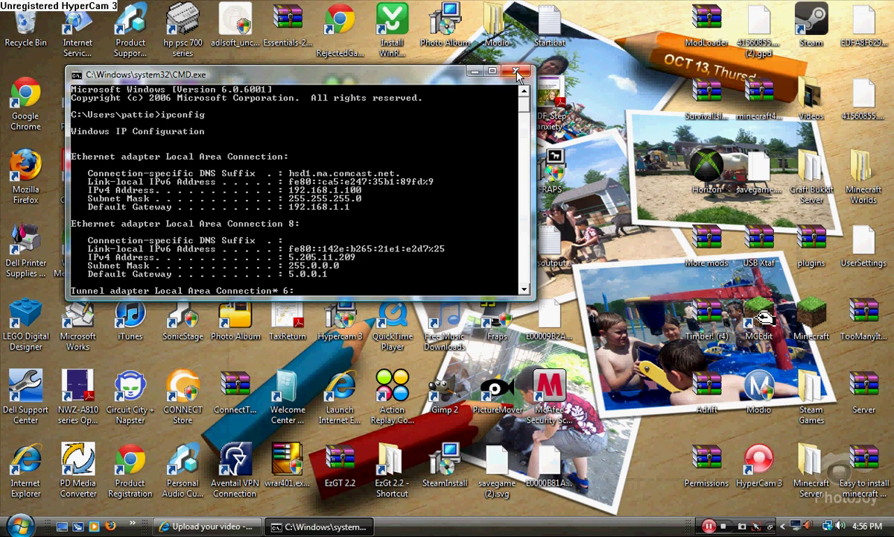